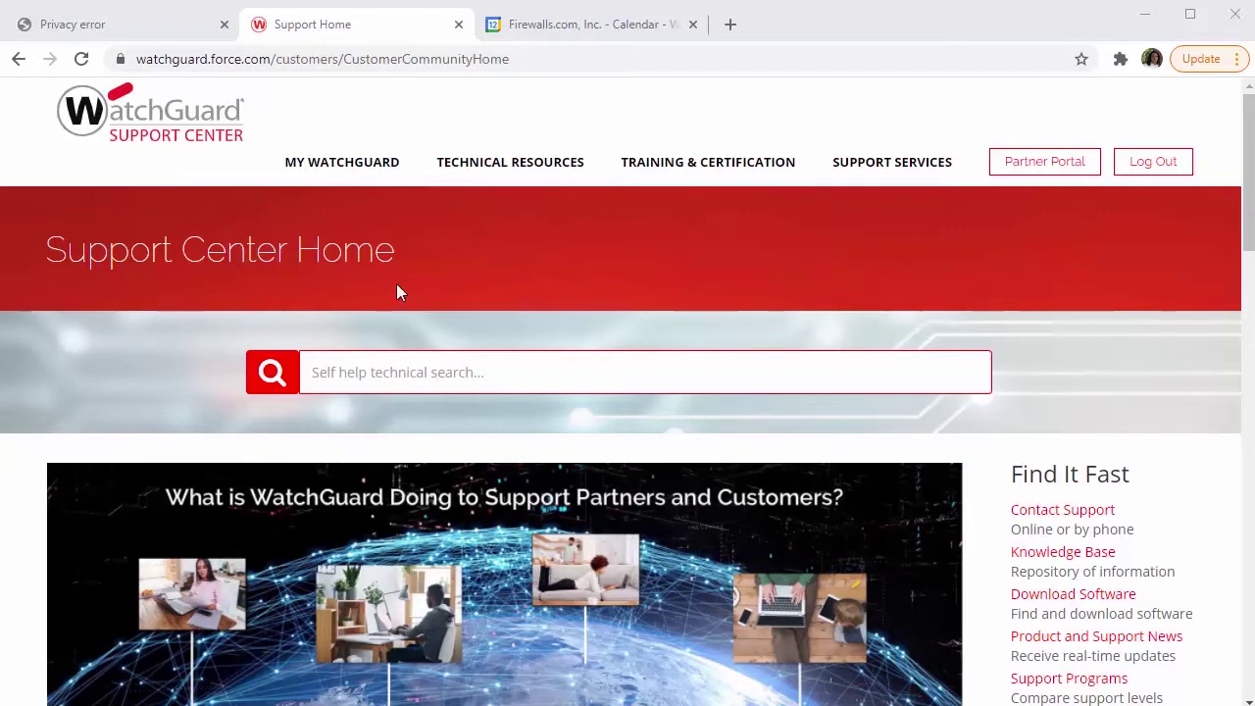
{"action": "left_click", "coordinate": [360, 167]}
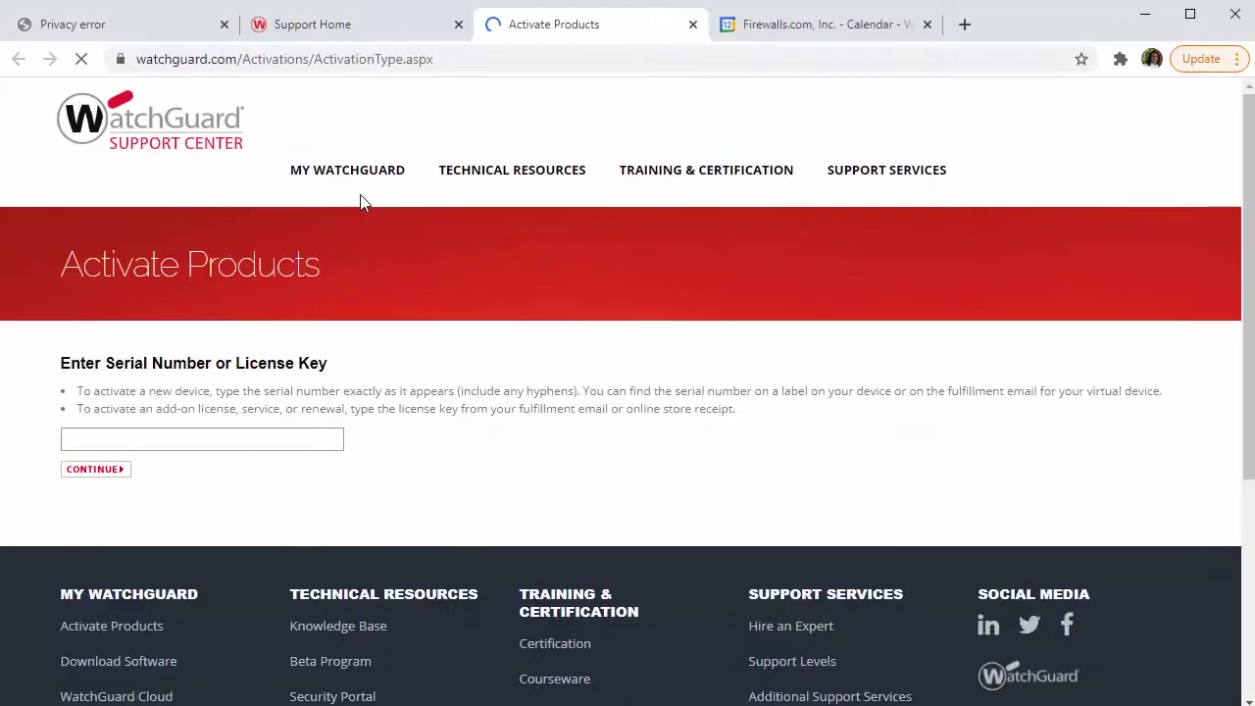
{"action": "left_click", "coordinate": [255, 438]}
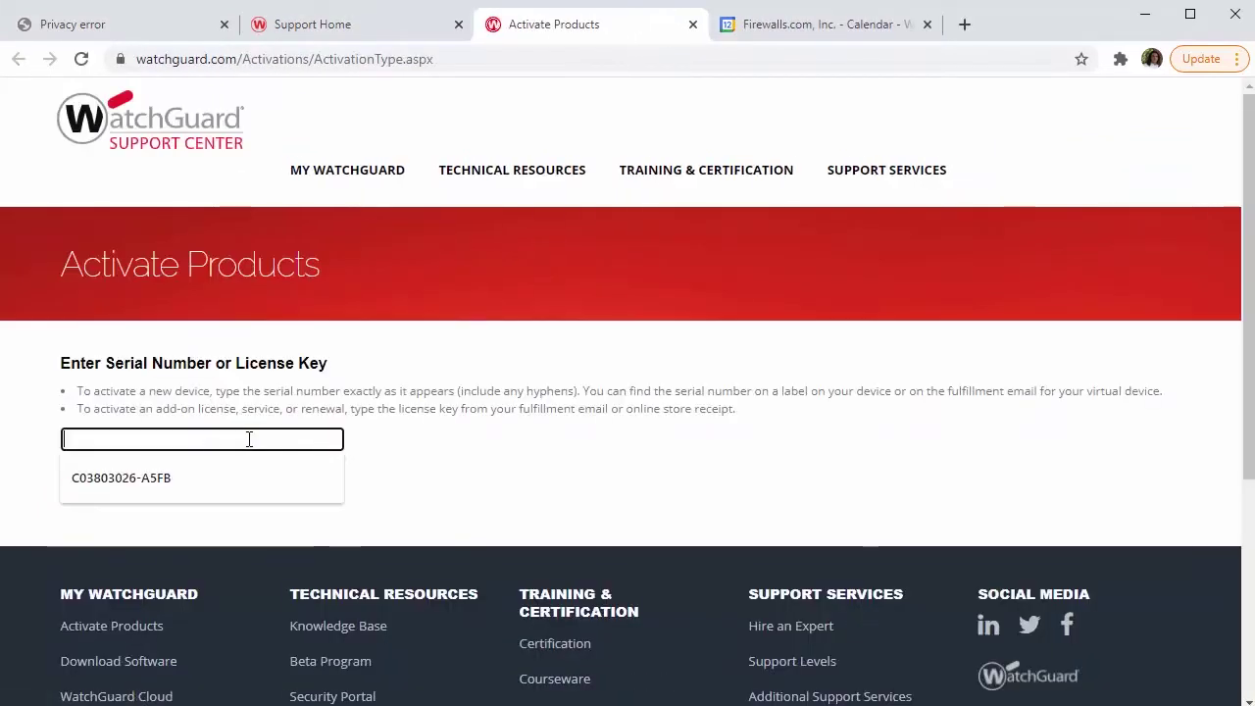
{"action": "left_click", "coordinate": [154, 479]}
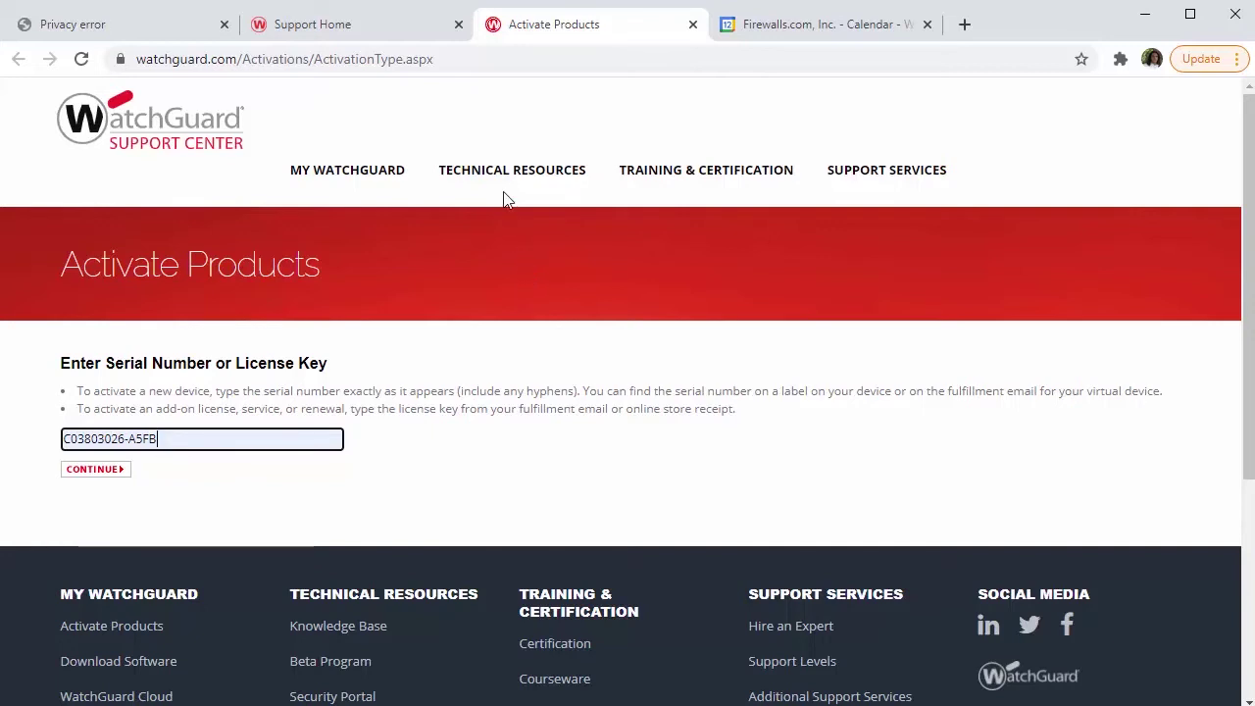
Bypass Chrome's privacy error and proceed to the unsafe 10.0.1.1 site.
{"action": "left_click", "coordinate": [162, 43]}
{"action": "left_click", "coordinate": [567, 30]}
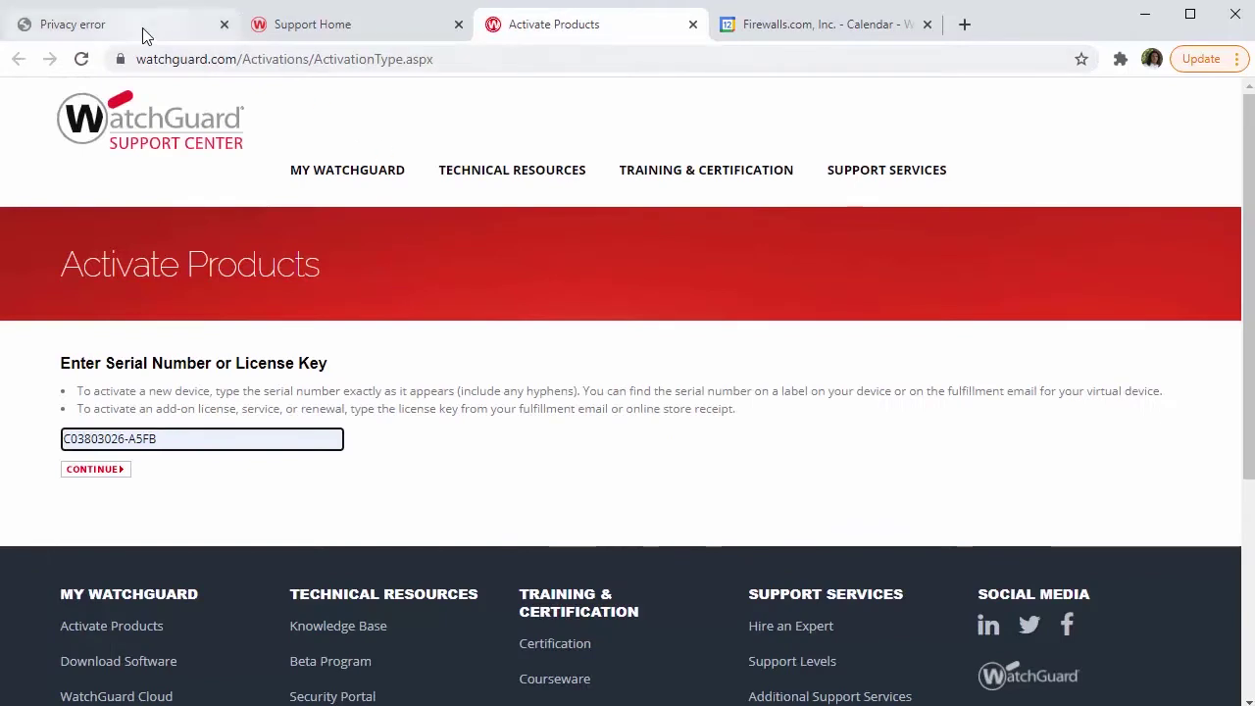
{"action": "left_click", "coordinate": [140, 30]}
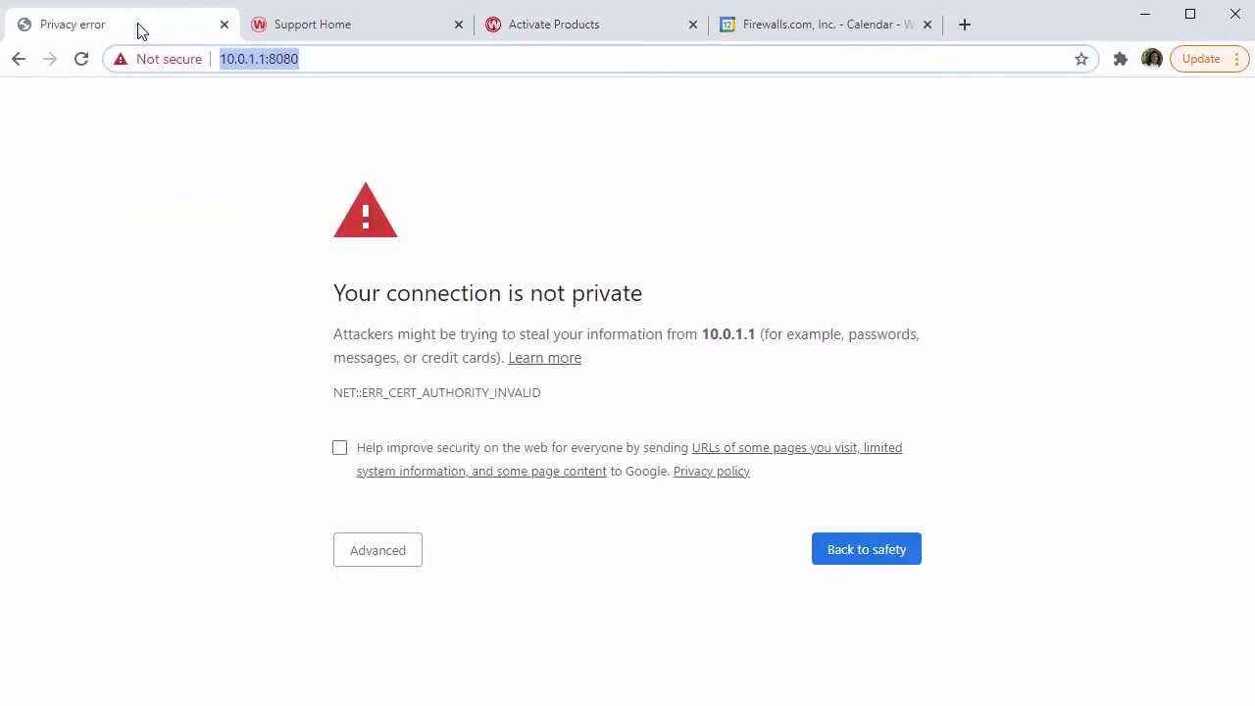
{"action": "left_click", "coordinate": [285, 122]}
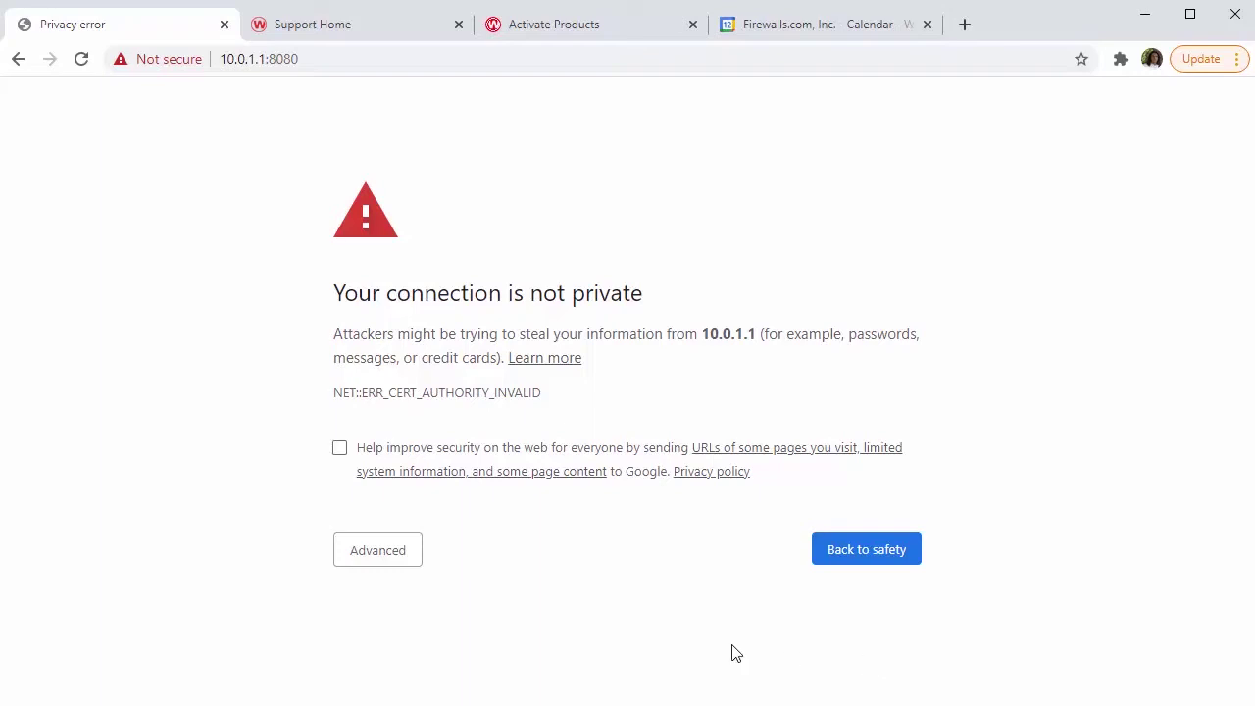
{"action": "left_click", "coordinate": [393, 557]}
{"action": "scroll", "coordinate": [402, 574], "scroll_direction": "down", "scroll_amount": 1}
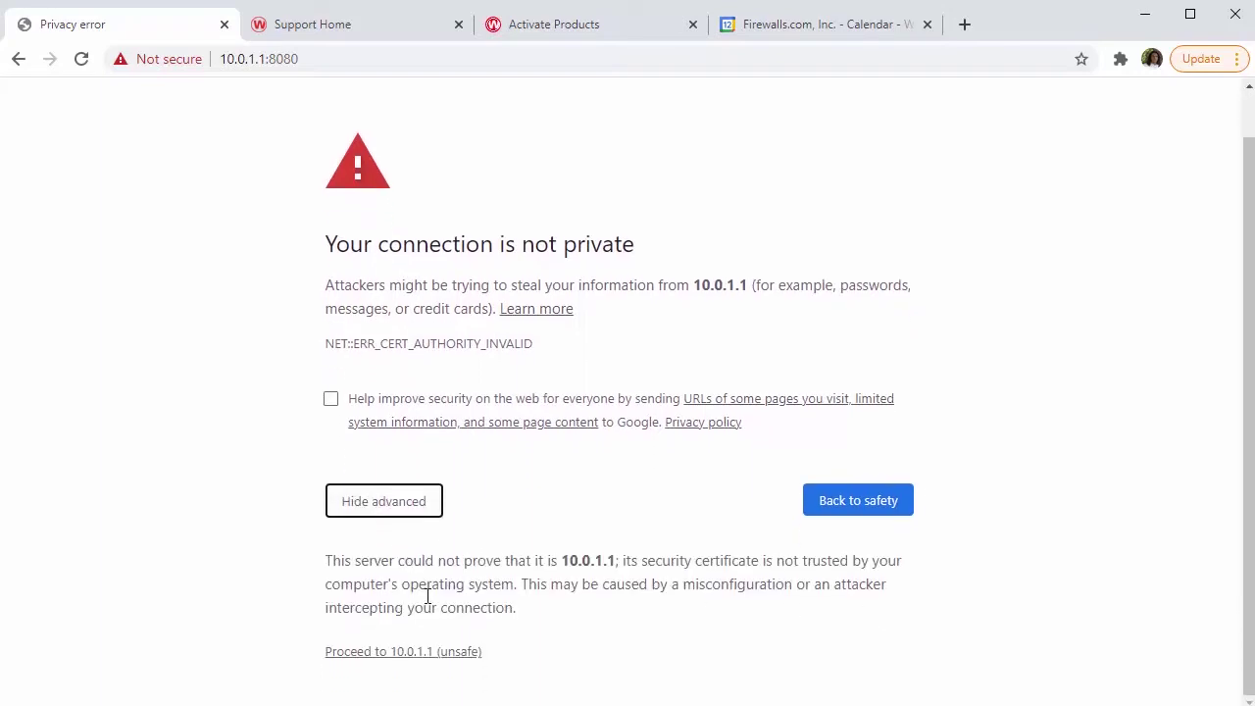
{"action": "left_click", "coordinate": [446, 654]}
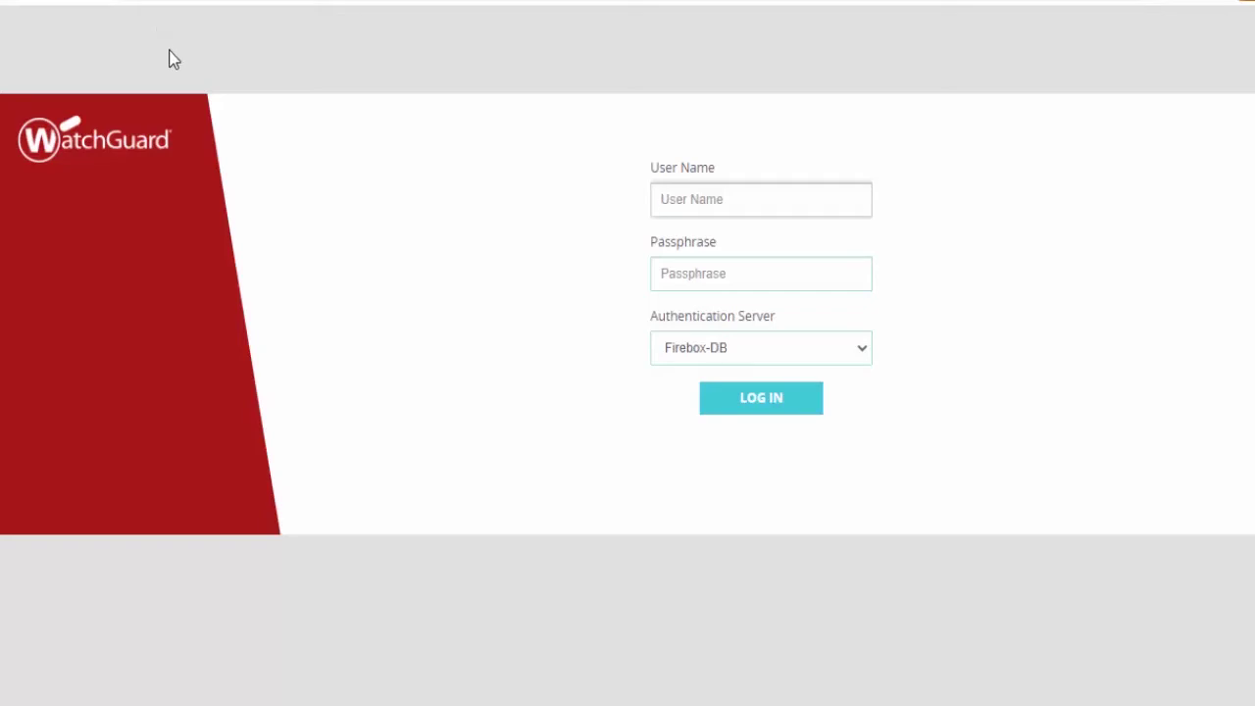
Log in to the Firebox as admin with the account passphrase.
{"action": "type", "text": "admin"}
{"action": "key", "text": "Tab"}
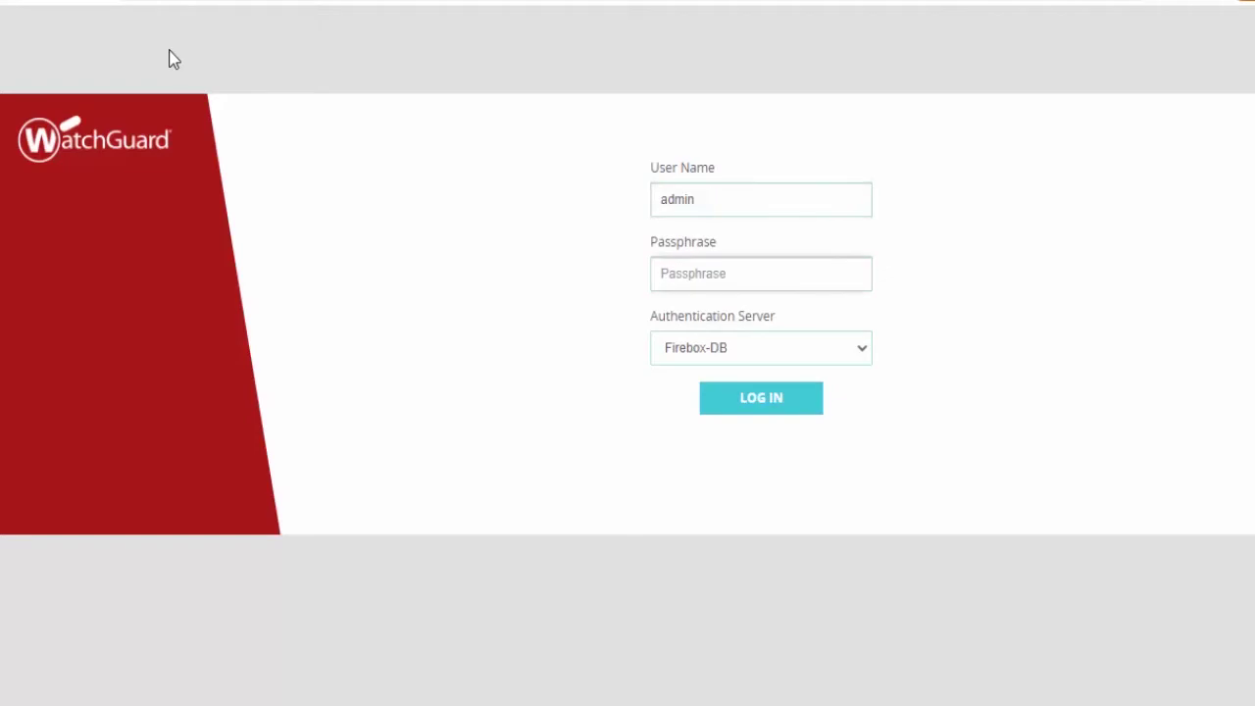
{"action": "type", "text": "*********"}
{"action": "left_click", "coordinate": [782, 420]}
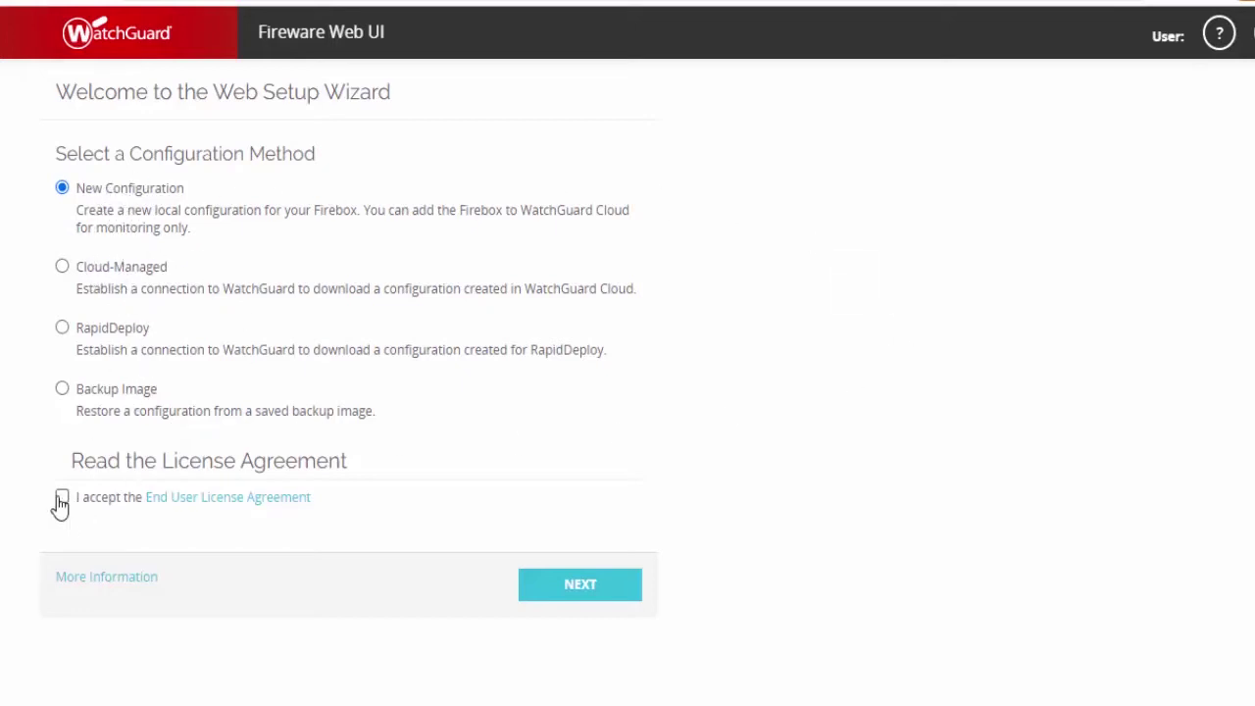
Accept the End User License Agreement for the New Configuration and continue.
{"action": "left_click", "coordinate": [63, 506]}
{"action": "left_click", "coordinate": [548, 593]}
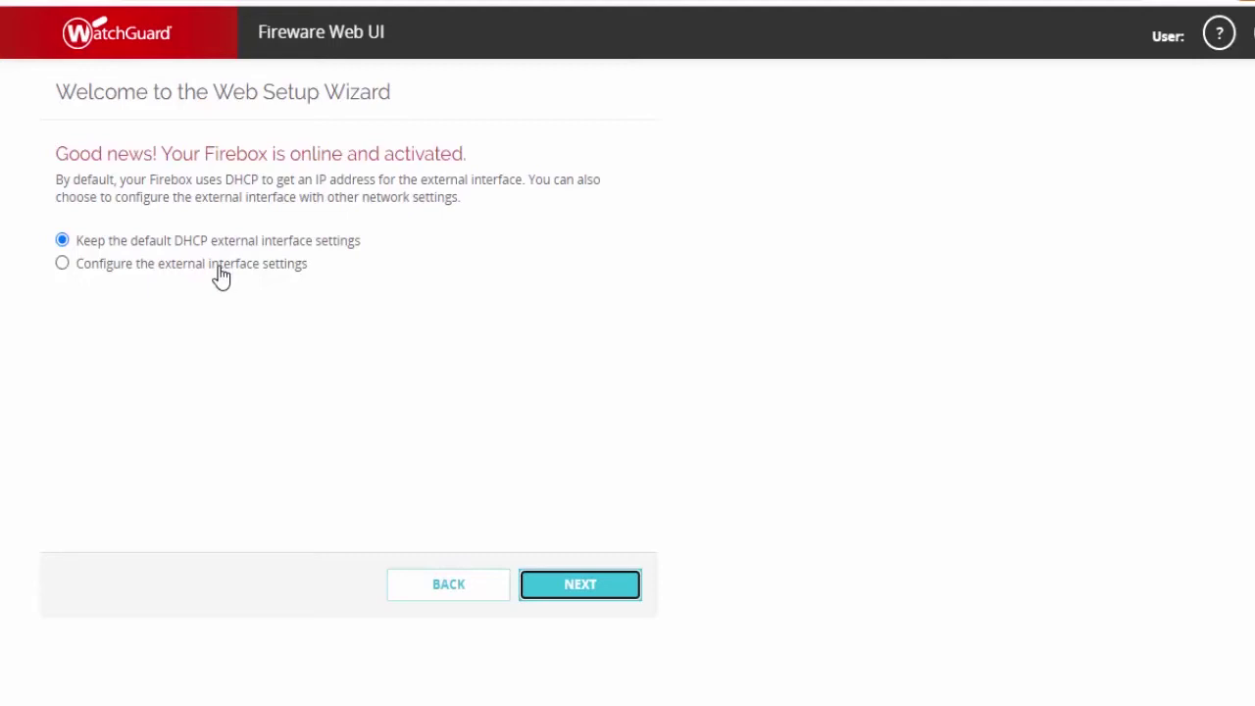
Choose to configure the external interface settings instead of default DHCP, and continue.
{"action": "left_click", "coordinate": [222, 277]}
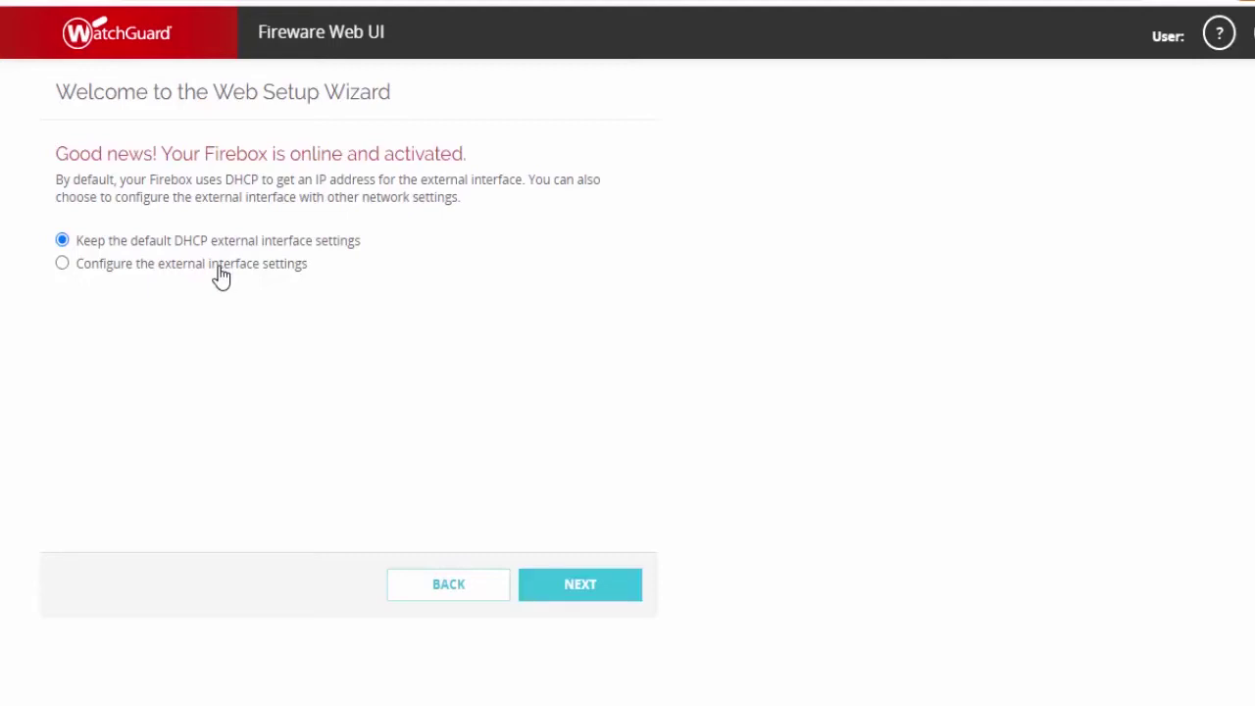
{"action": "left_click", "coordinate": [219, 268]}
{"action": "left_click", "coordinate": [576, 590]}
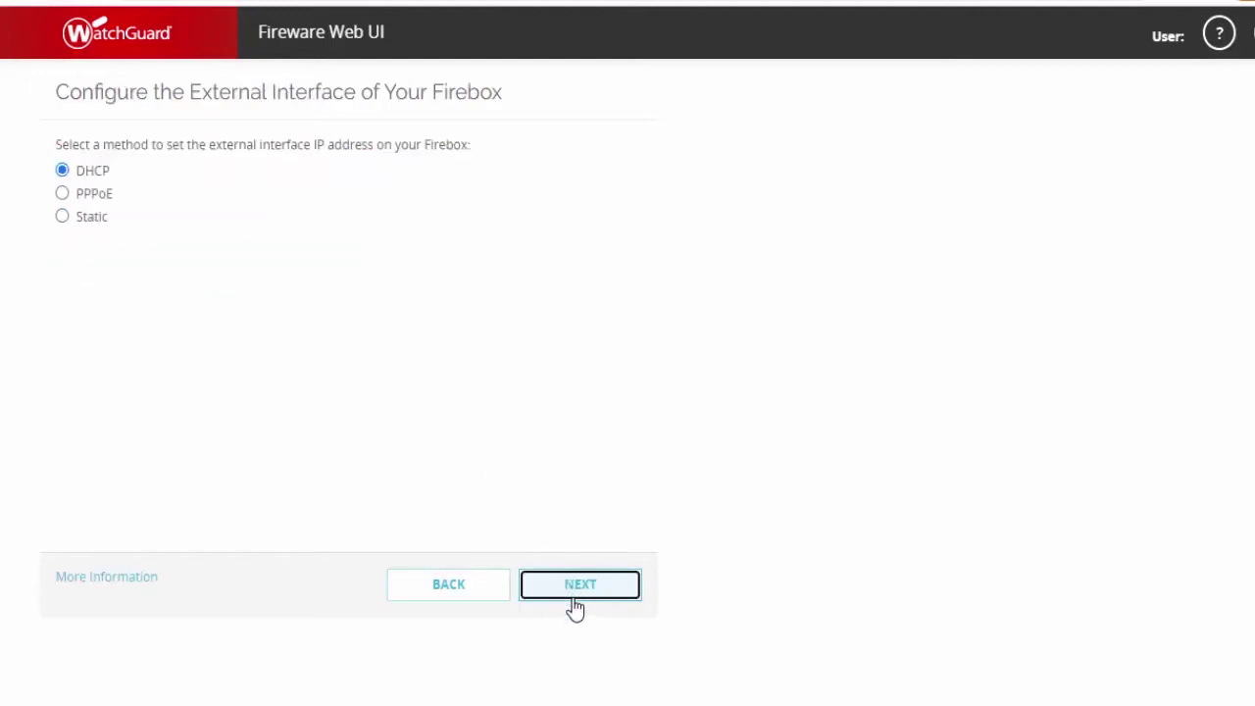
Pick a static external address, set the subnet prefix to 29, then go back.
{"action": "left_click", "coordinate": [84, 223]}
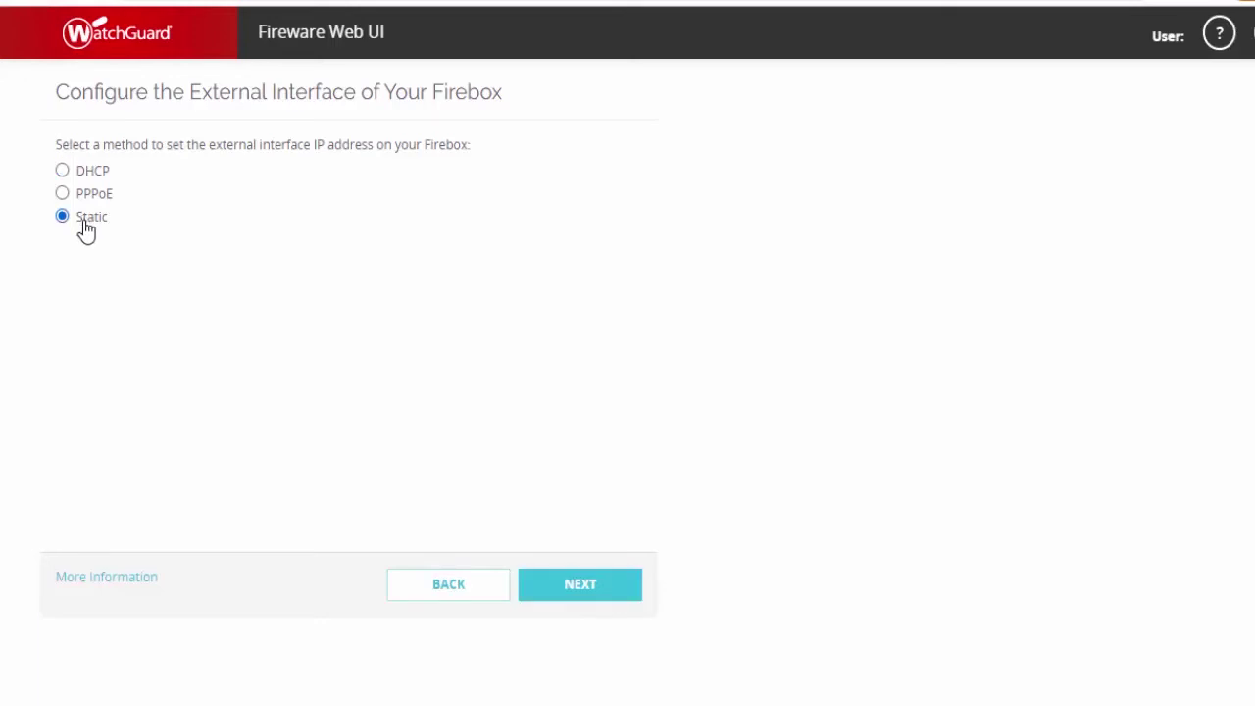
{"action": "left_click", "coordinate": [566, 591]}
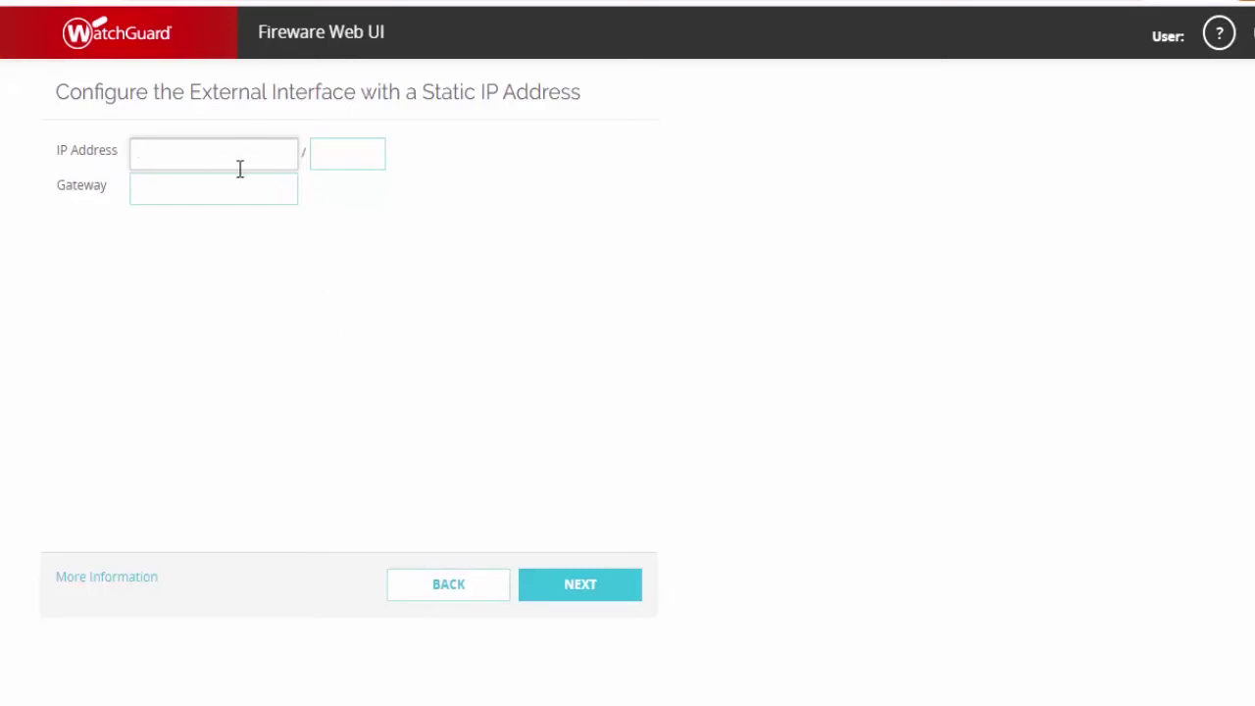
{"action": "left_click", "coordinate": [334, 158]}
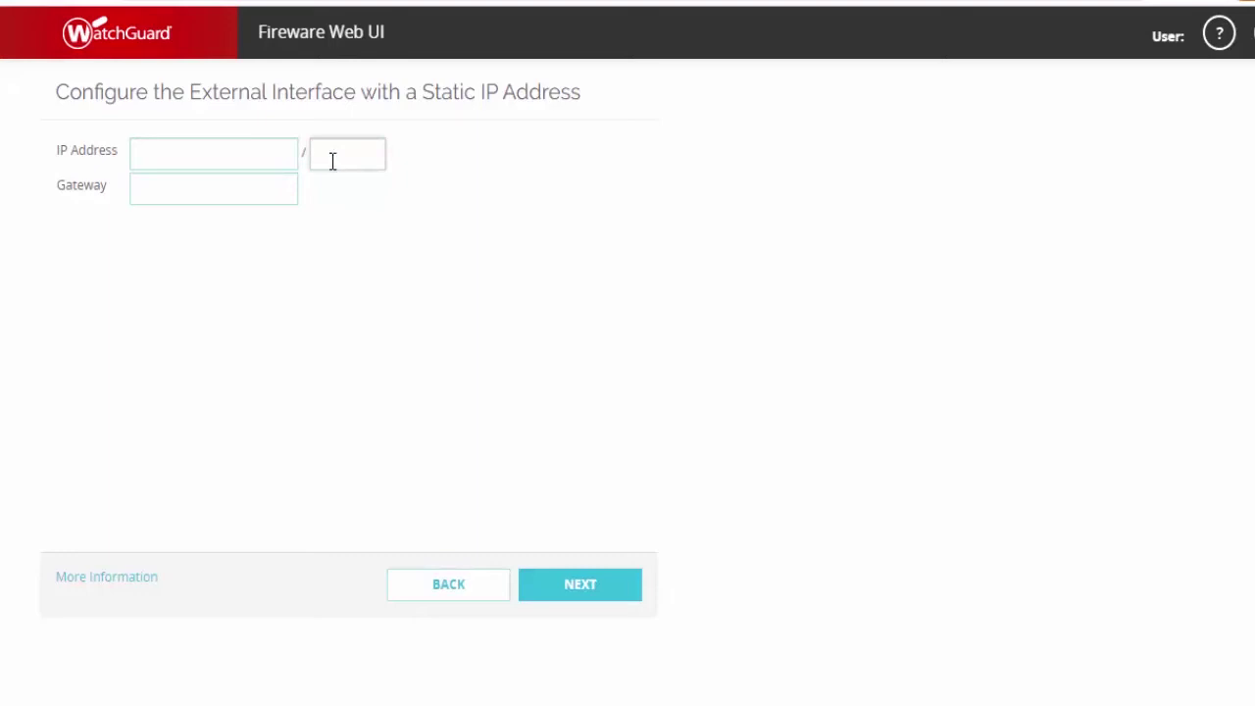
{"action": "type", "text": "30"}
{"action": "left_click_drag", "start_coordinate": [343, 160], "coordinate": [322, 165]}
{"action": "type", "text": "29"}
{"action": "left_click", "coordinate": [174, 199]}
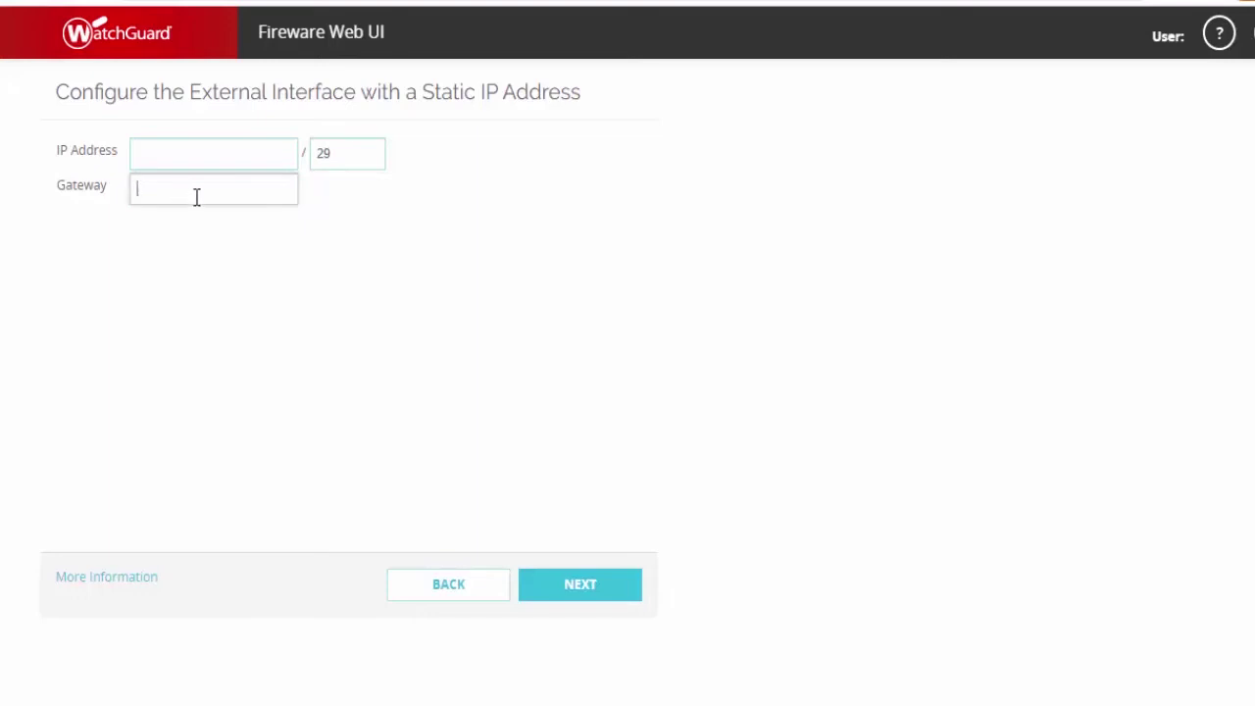
{"action": "left_click", "coordinate": [445, 594]}
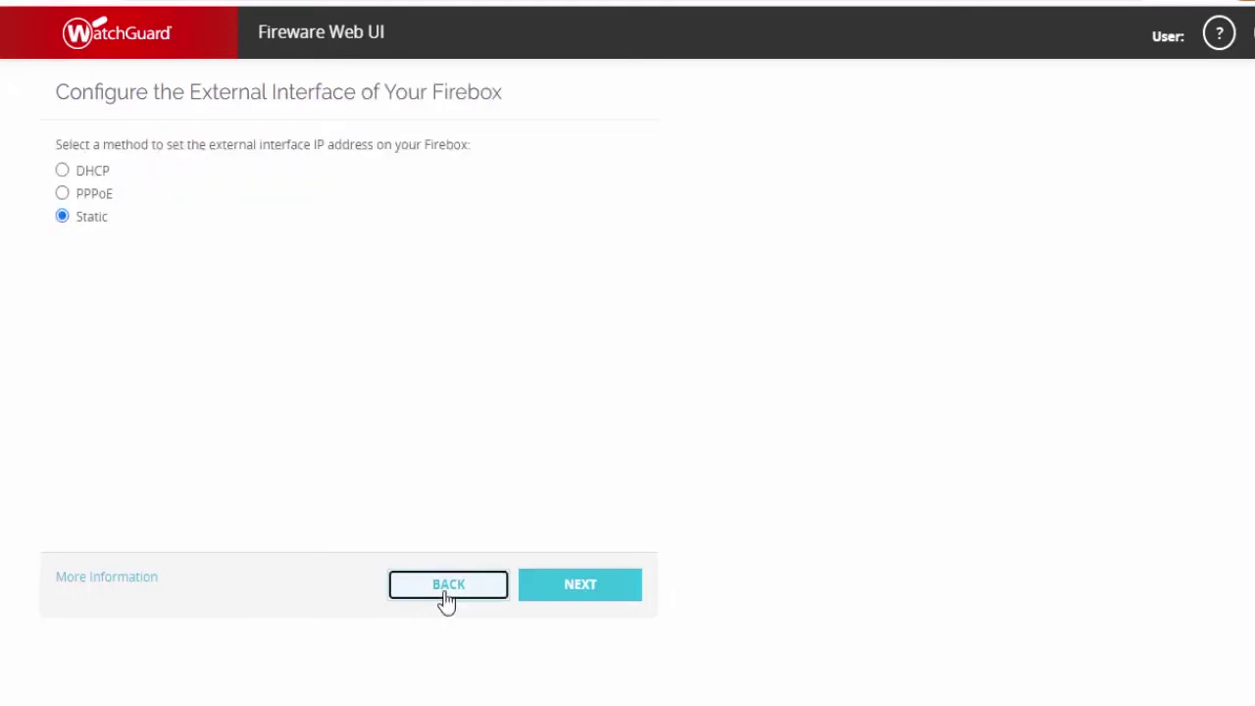
Return to the welcome page and keep the default DHCP external interface settings.
{"action": "left_click", "coordinate": [444, 595]}
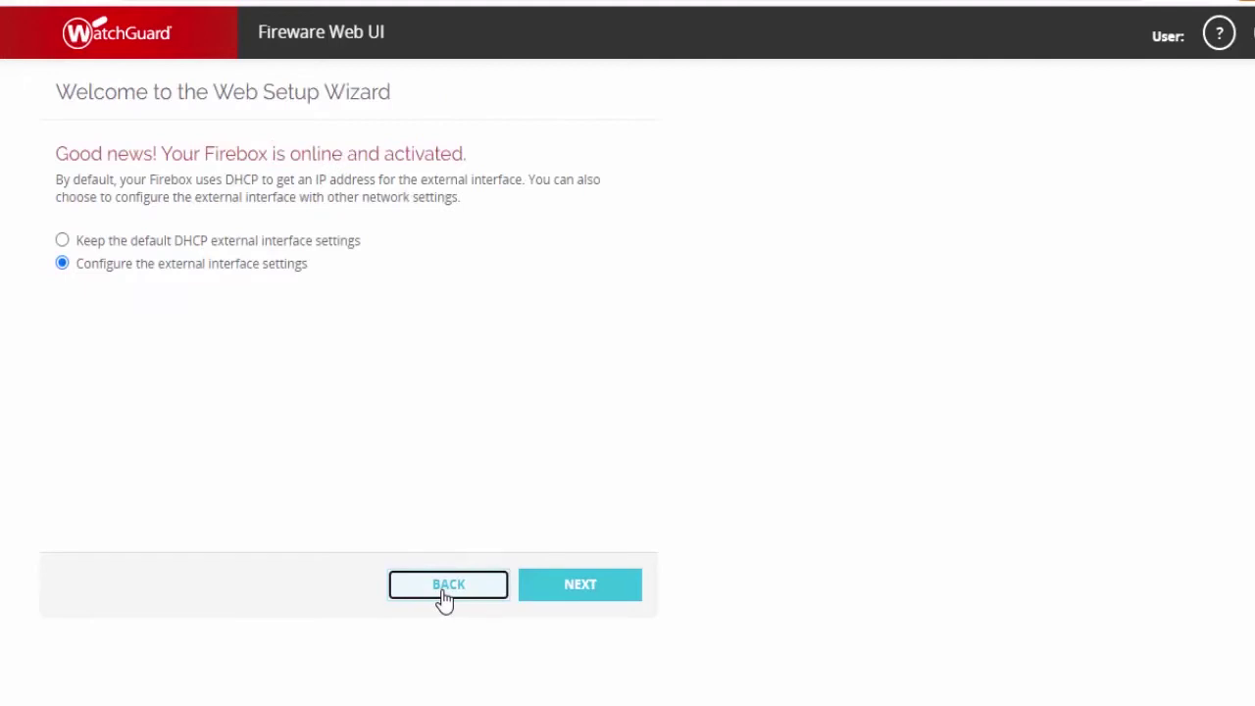
{"action": "left_click", "coordinate": [196, 244]}
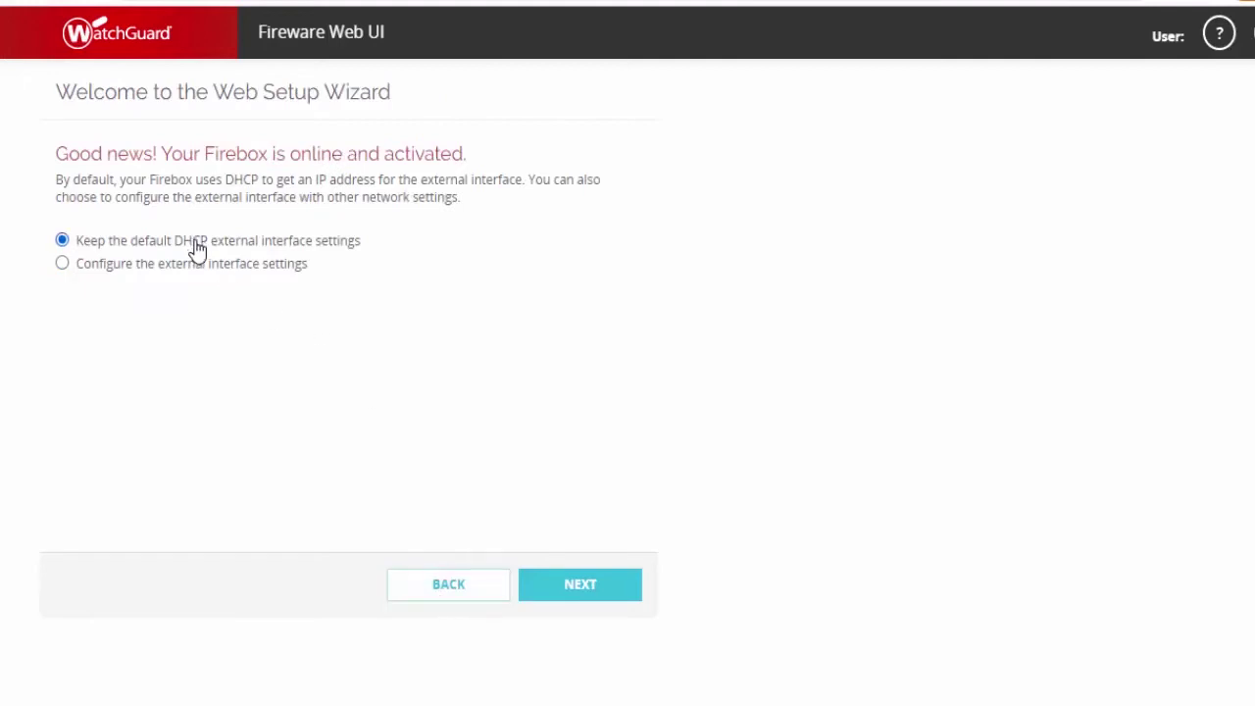
Set domain name watchguard.lcl and first DNS server 10.10.127.10.
{"action": "left_click", "coordinate": [608, 589]}
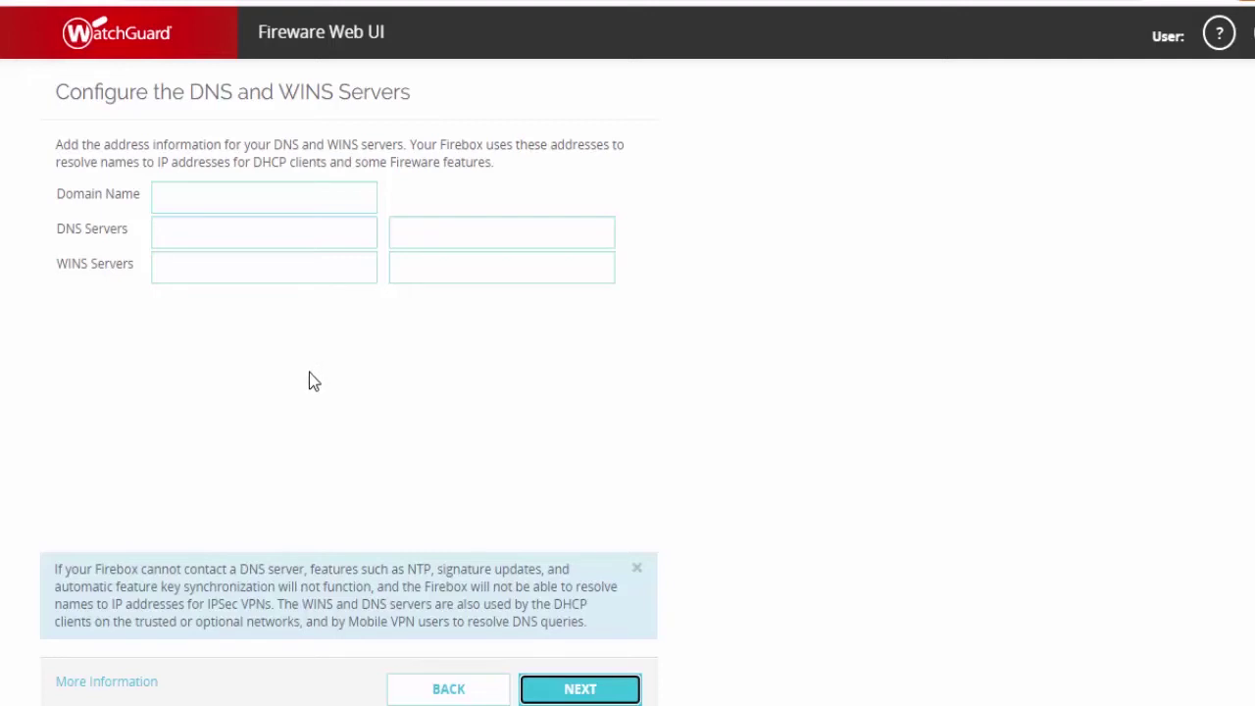
{"action": "left_click", "coordinate": [301, 206]}
{"action": "type", "text": "w"}
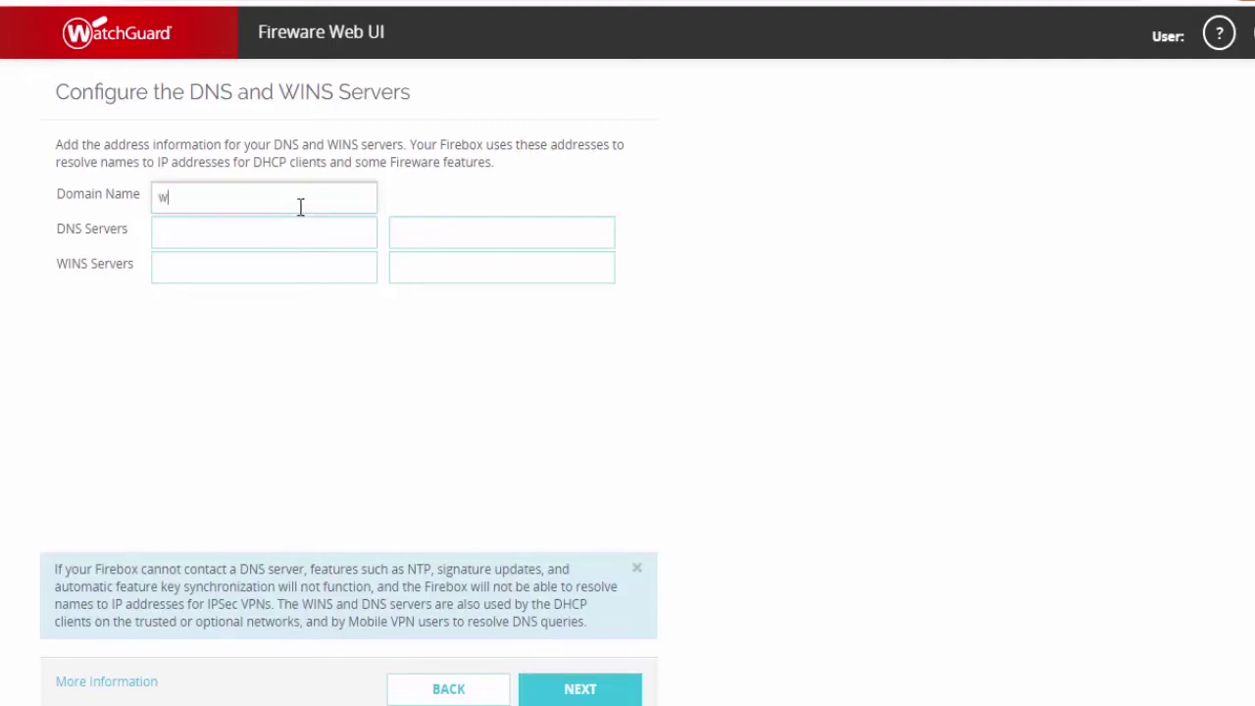
{"action": "type", "text": "atchguard"}
{"action": "type", "text": ".lol"}
{"action": "left_click", "coordinate": [284, 231]}
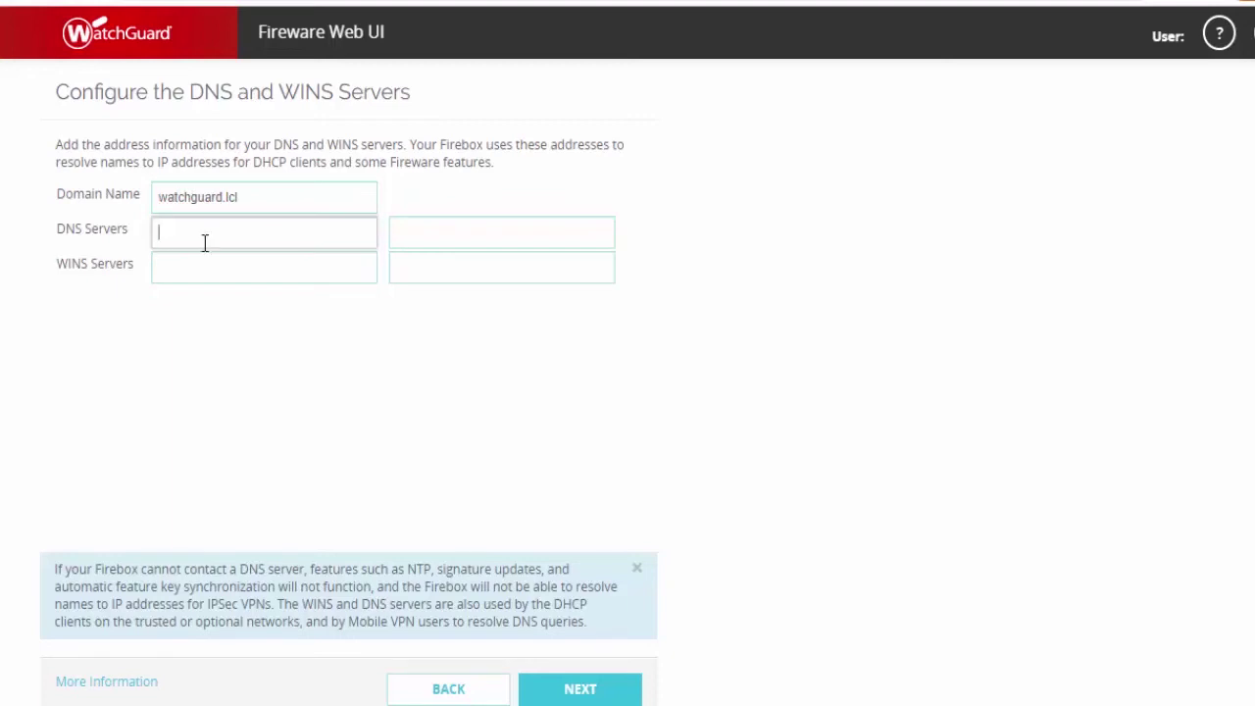
{"action": "type", "text": "10.10."}
{"action": "type", "text": "127.10"}
{"action": "left_click", "coordinate": [426, 243]}
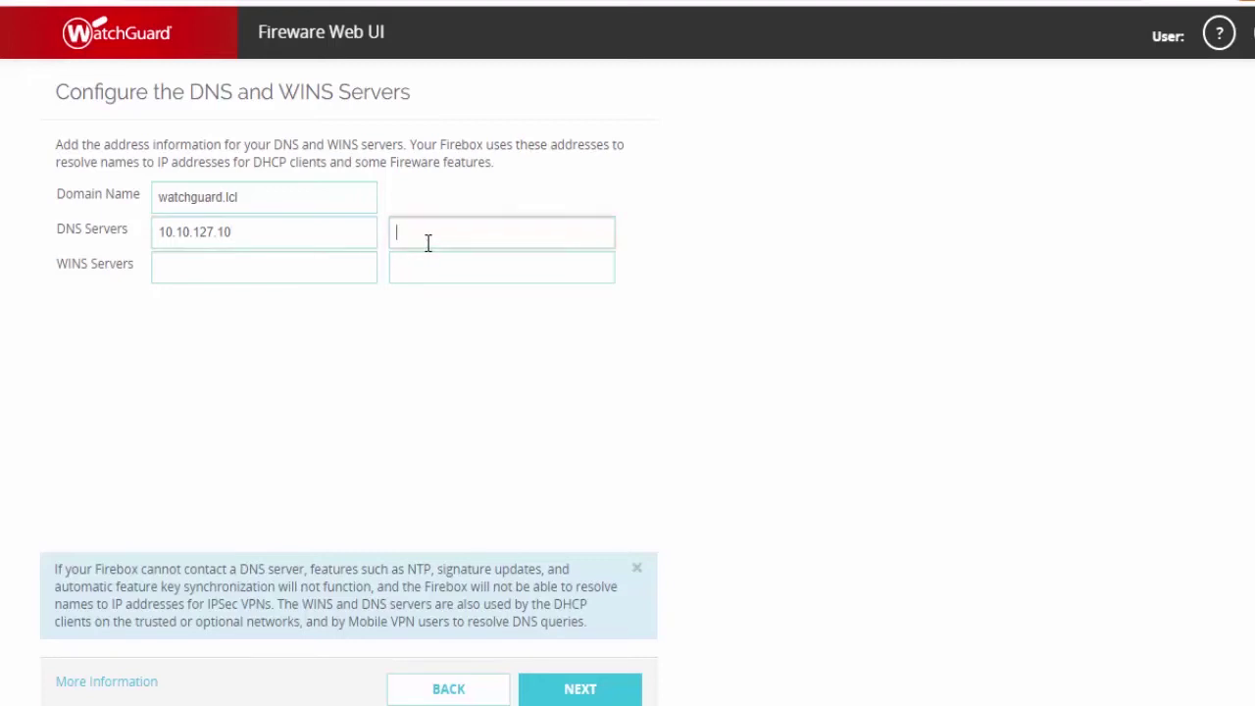
Change the trusted interface address to 10.0.127.1, leaving the DHCP server enabled.
{"action": "left_click", "coordinate": [592, 693]}
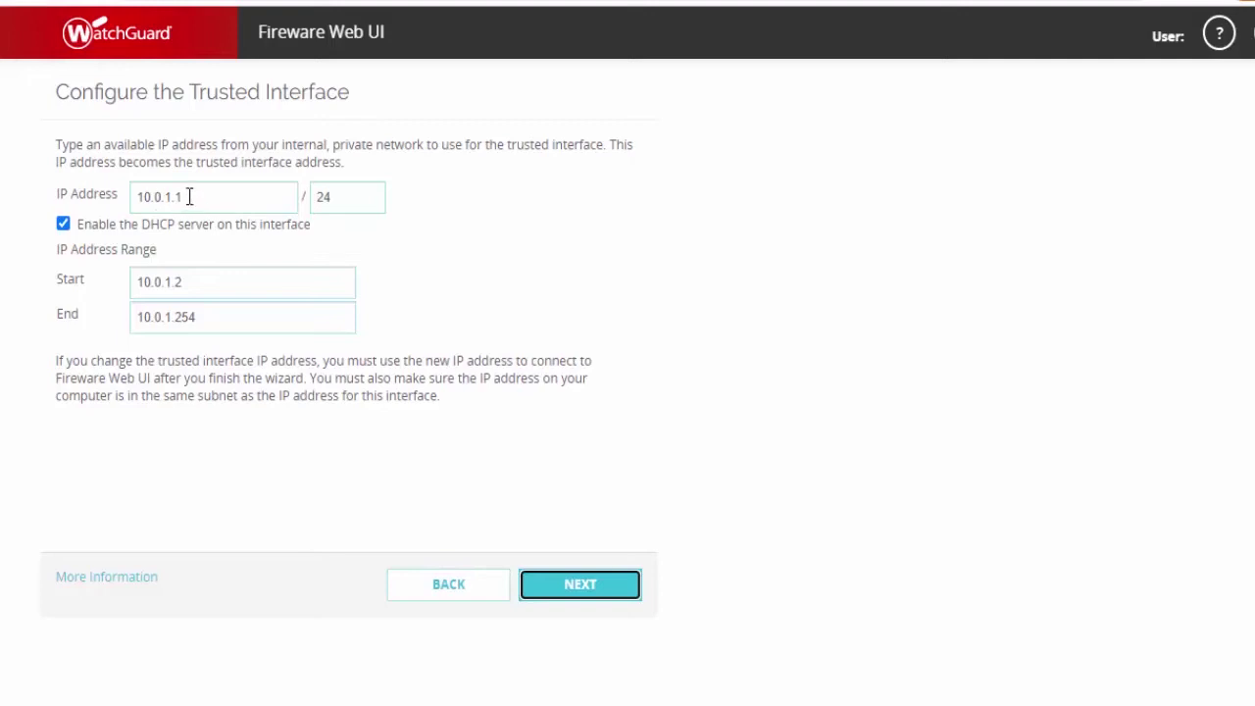
{"action": "left_click_drag", "start_coordinate": [191, 197], "coordinate": [172, 200]}
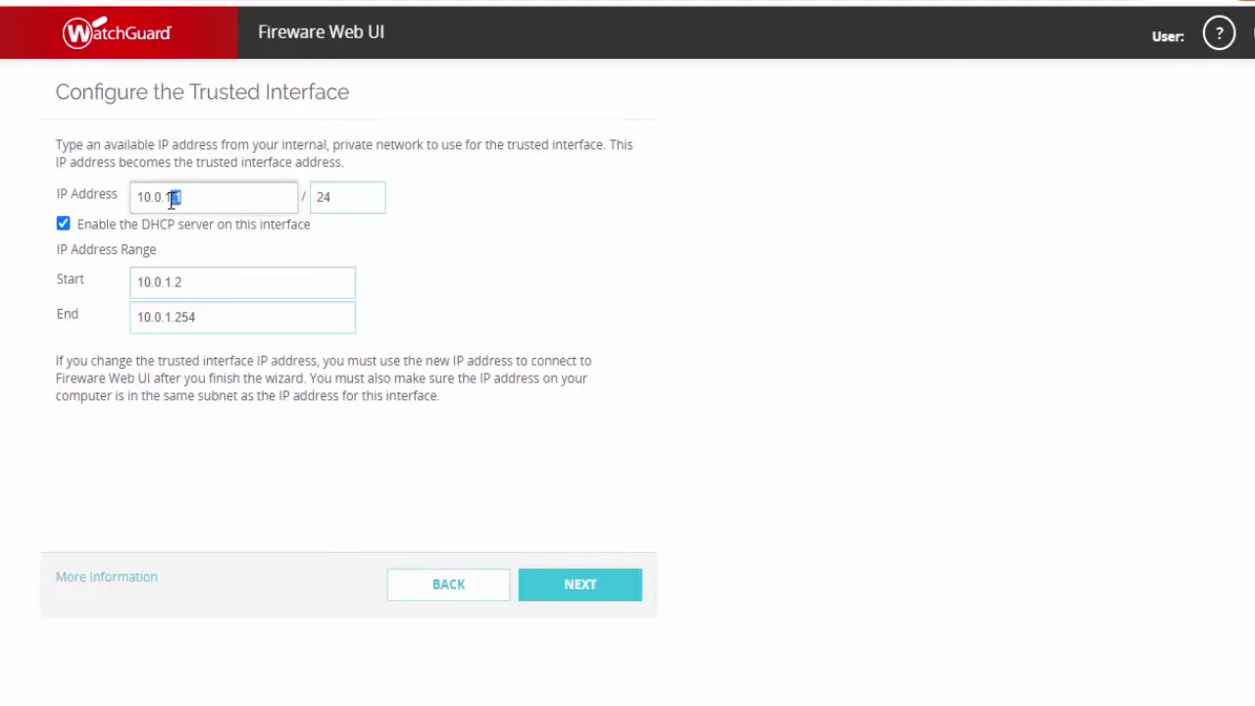
{"action": "type", "text": "27"}
{"action": "left_click", "coordinate": [352, 193]}
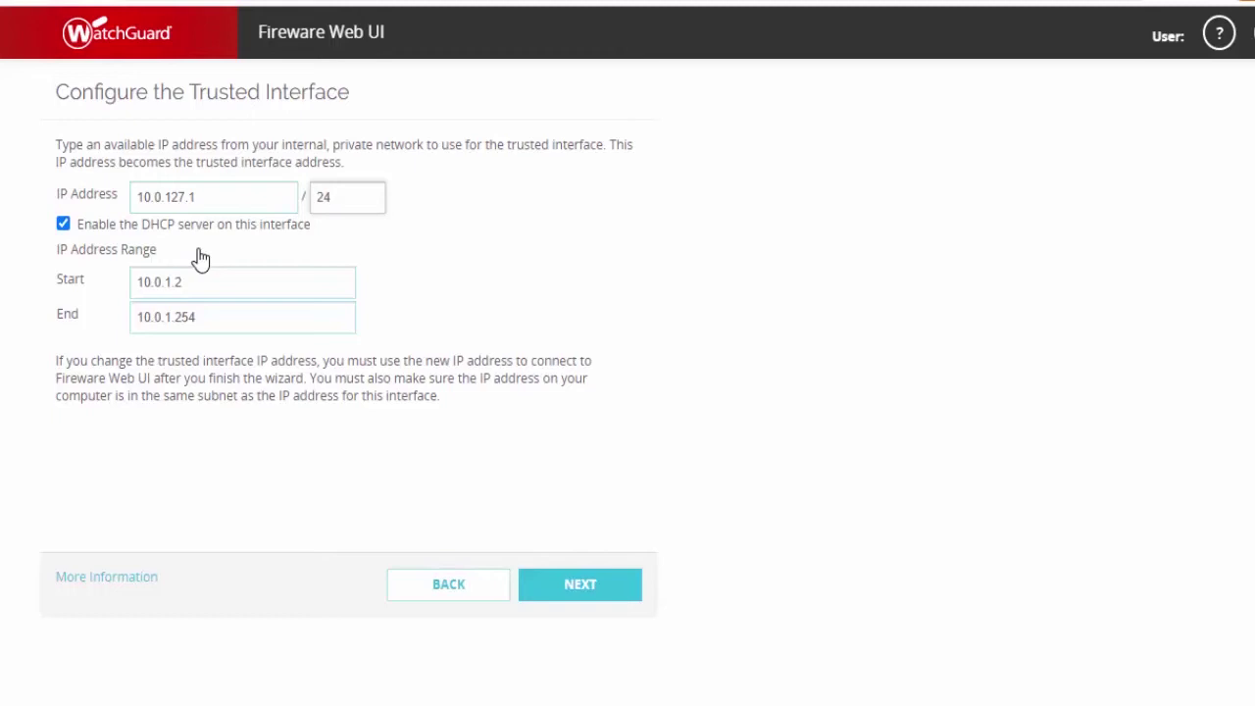
{"action": "left_click", "coordinate": [115, 233]}
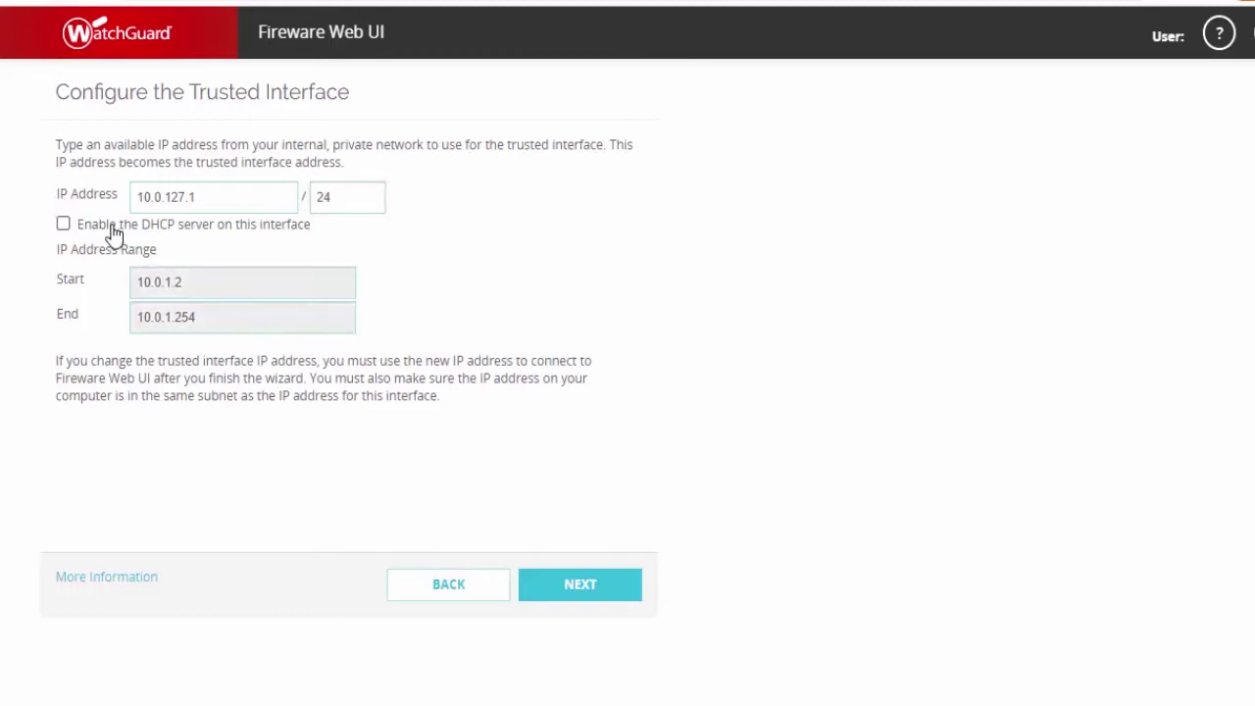
{"action": "left_click", "coordinate": [113, 234]}
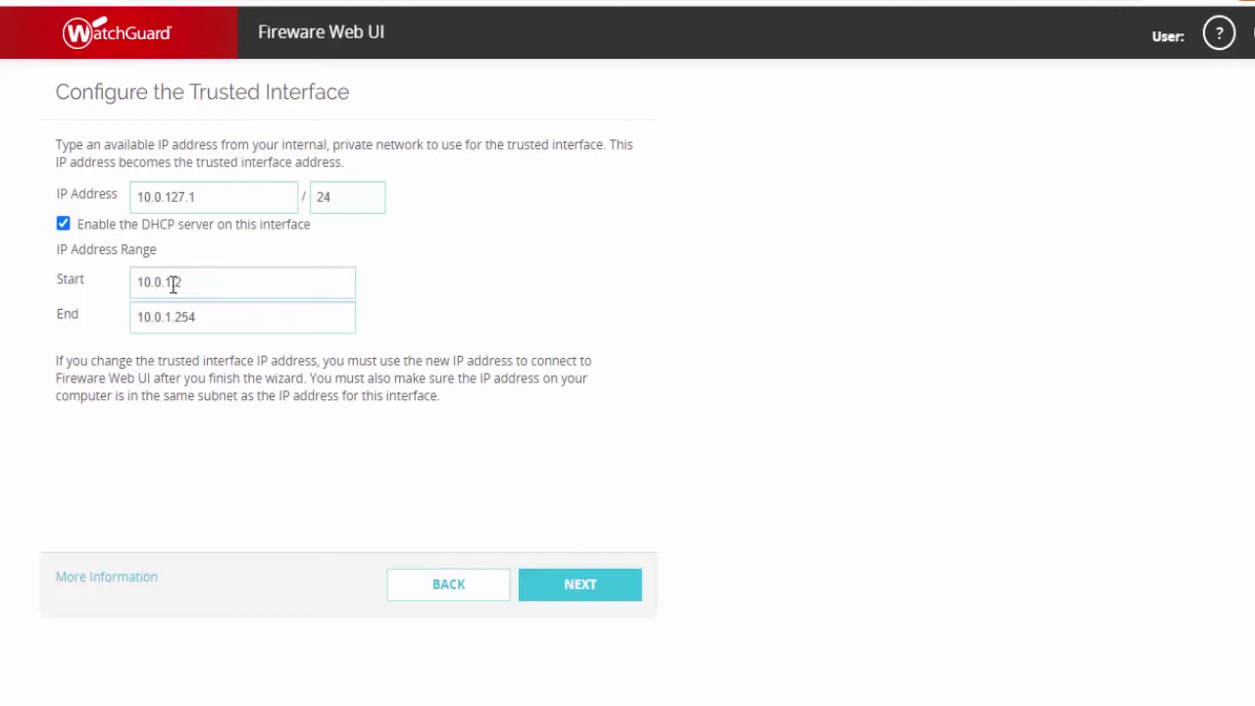
Change the trusted interface IP to 10.10.127.1 and move the DHCP range addresses to 127.
{"action": "left_click", "coordinate": [172, 281]}
{"action": "type", "text": "27"}
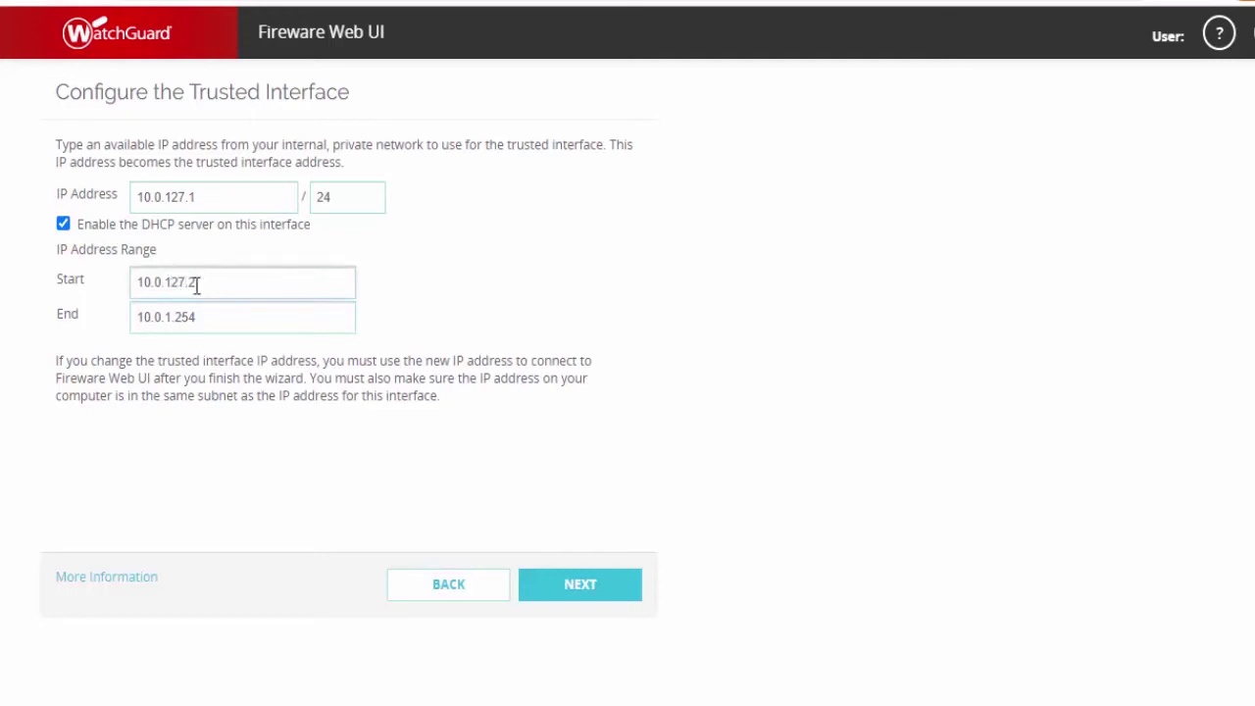
{"action": "left_click", "coordinate": [169, 317]}
{"action": "type", "text": "27"}
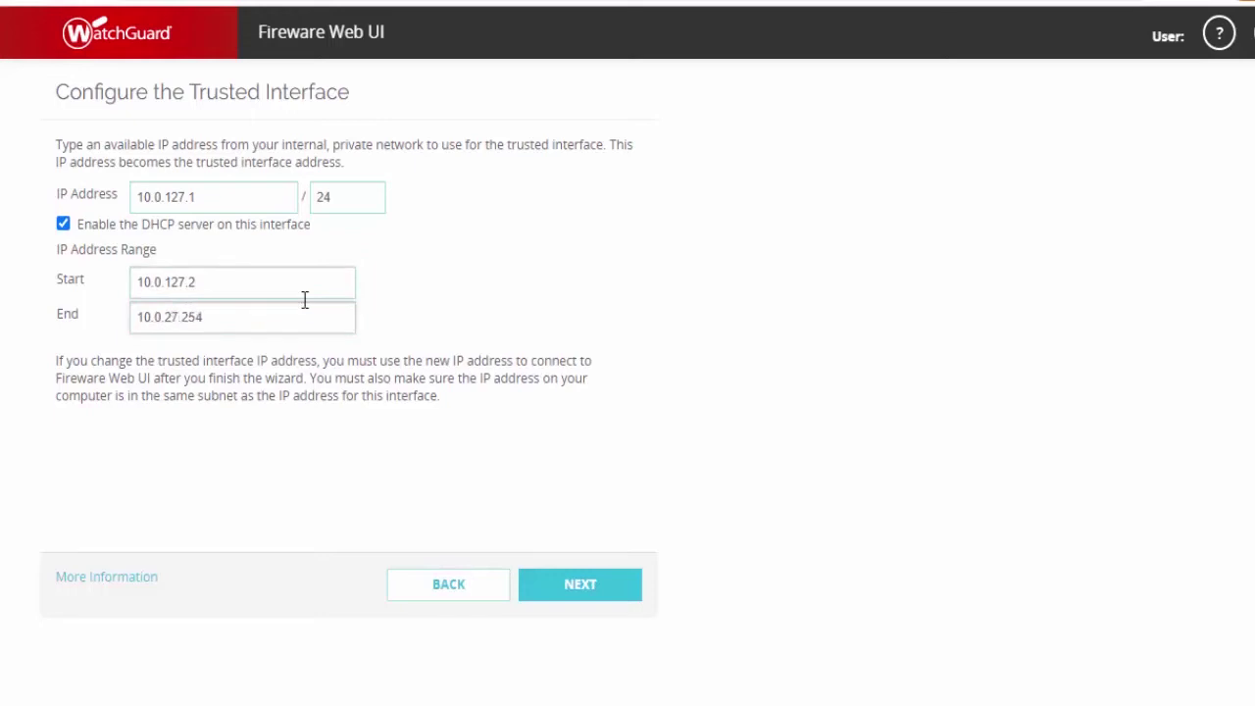
{"action": "left_click", "coordinate": [160, 196]}
{"action": "type", "text": "0."}
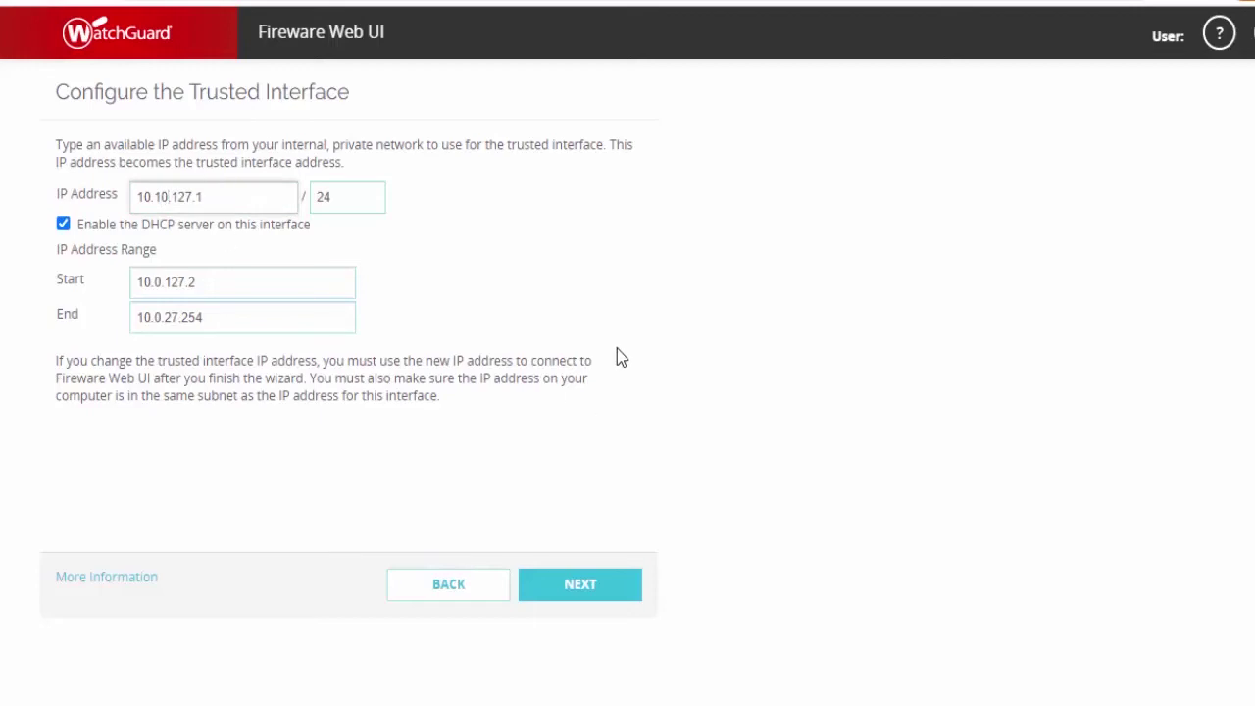
{"action": "left_click", "coordinate": [580, 304]}
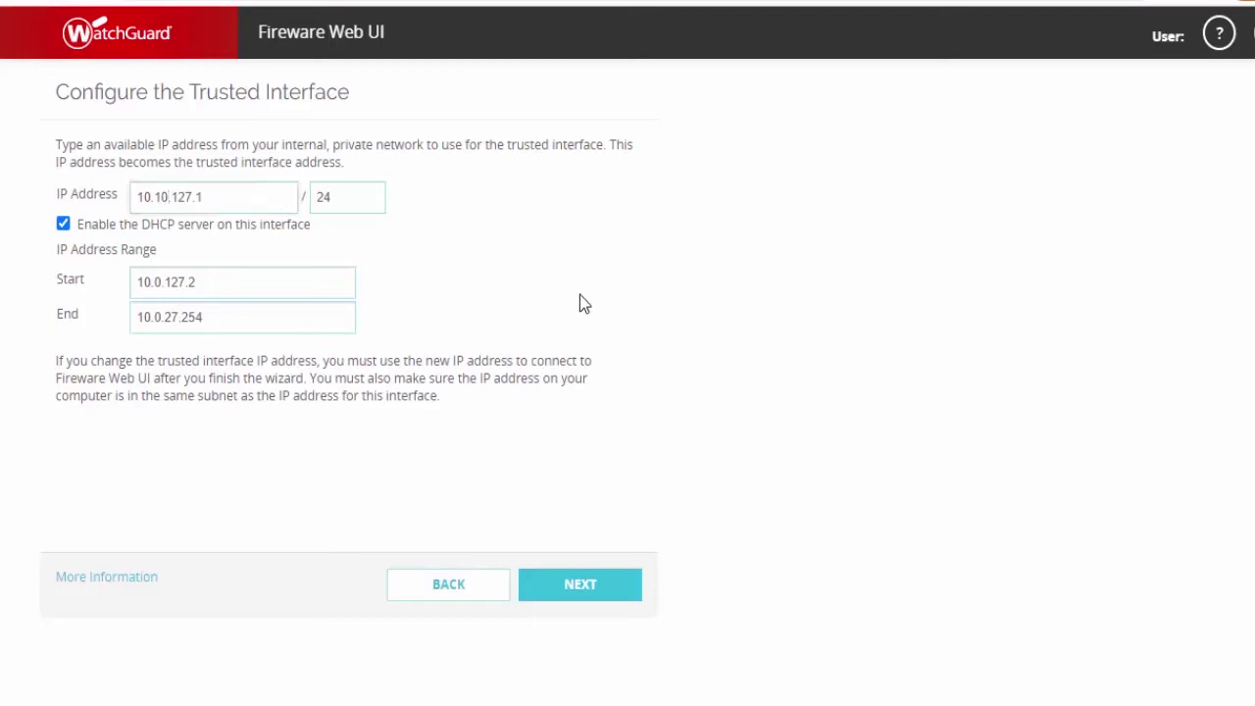
Set the DHCP range to 10.10.127.50 through 10.10.127.100.
{"action": "left_click", "coordinate": [158, 279]}
{"action": "type", "text": "1"}
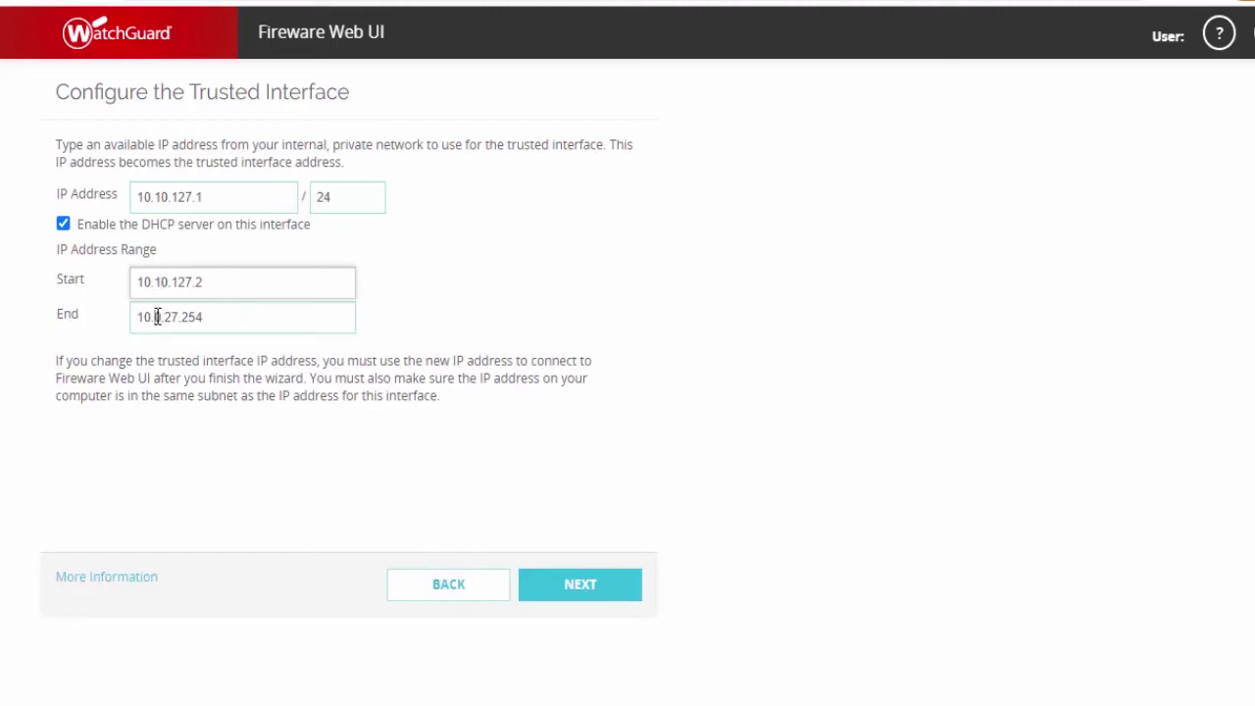
{"action": "left_click", "coordinate": [156, 317]}
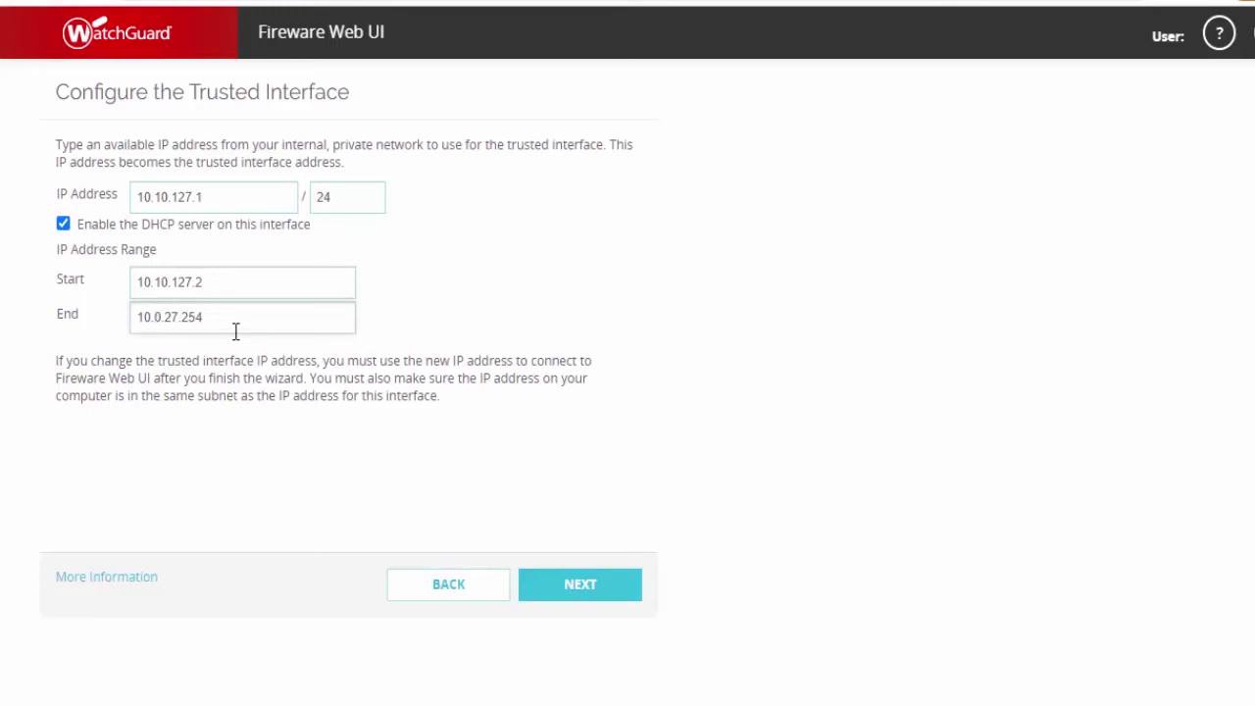
{"action": "type", "text": "1"}
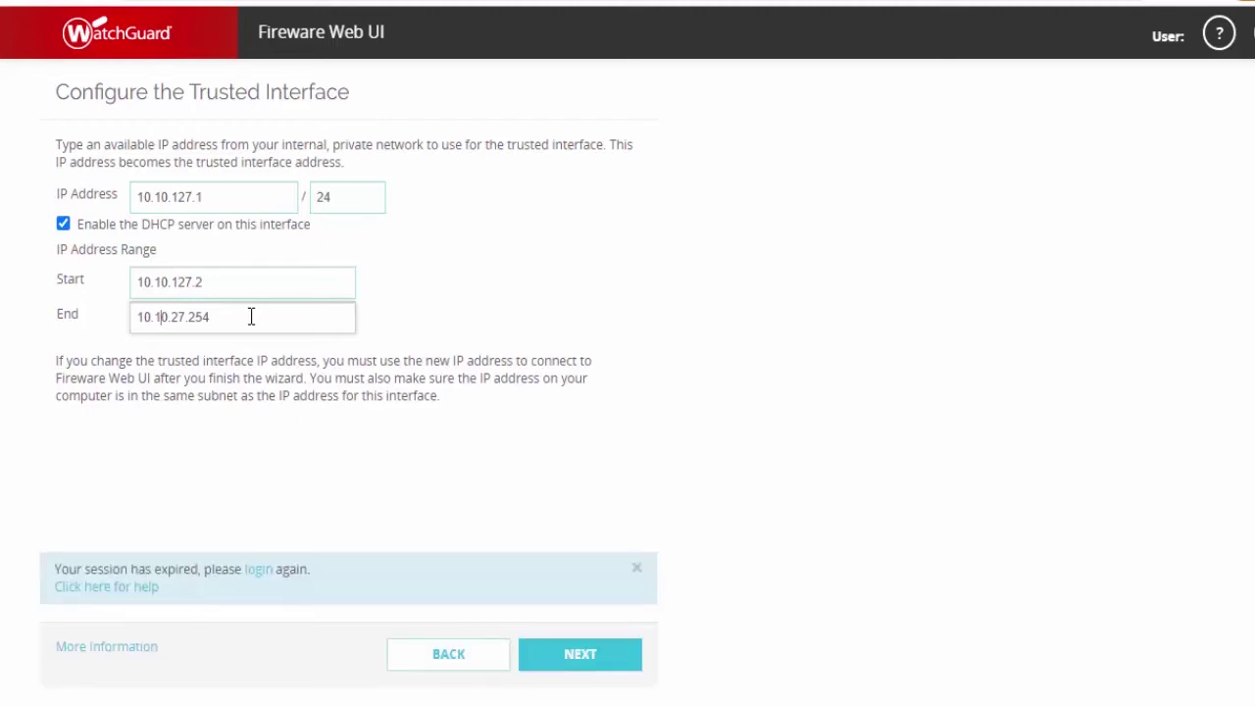
{"action": "left_click", "coordinate": [172, 317]}
{"action": "left_click", "coordinate": [221, 283]}
{"action": "key", "text": "BackSpace"}
{"action": "type", "text": "50"}
{"action": "double_click", "coordinate": [204, 317]}
{"action": "type", "text": "100"}
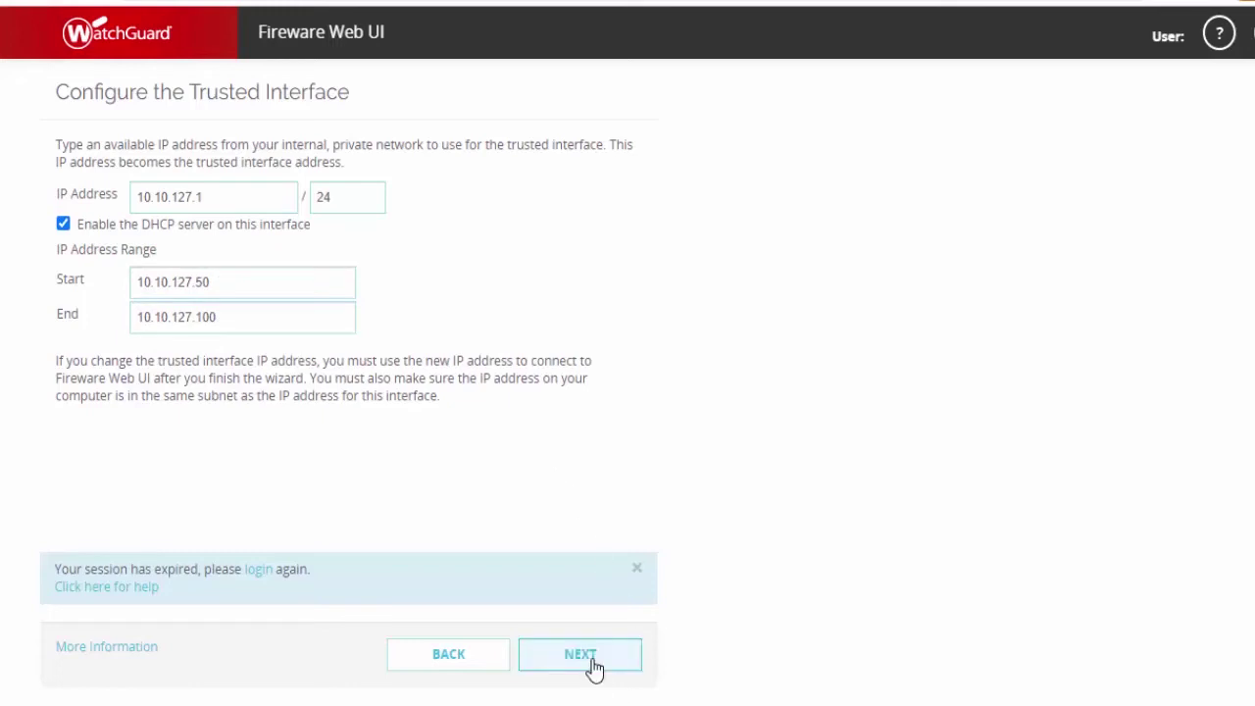
On the passphrase page, enter and confirm the status account passphrase.
{"action": "left_click", "coordinate": [593, 657]}
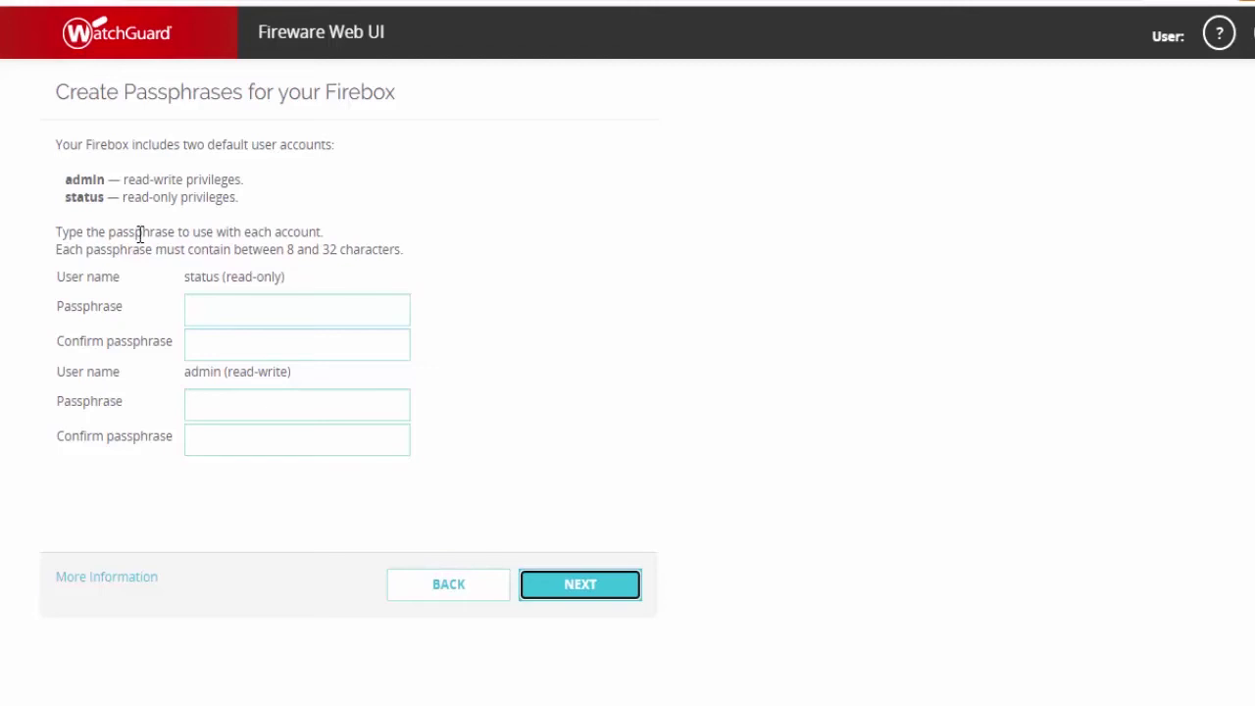
{"action": "left_click", "coordinate": [201, 309]}
{"action": "type", "text": "•••••••••••••"}
{"action": "left_click", "coordinate": [216, 341]}
{"action": "type", "text": "•••••••••••••"}
Enter and confirm the admin account passphrase, then submit both passphrases.
{"action": "key", "text": "Tab"}
{"action": "type", "text": "•••••••••••"}
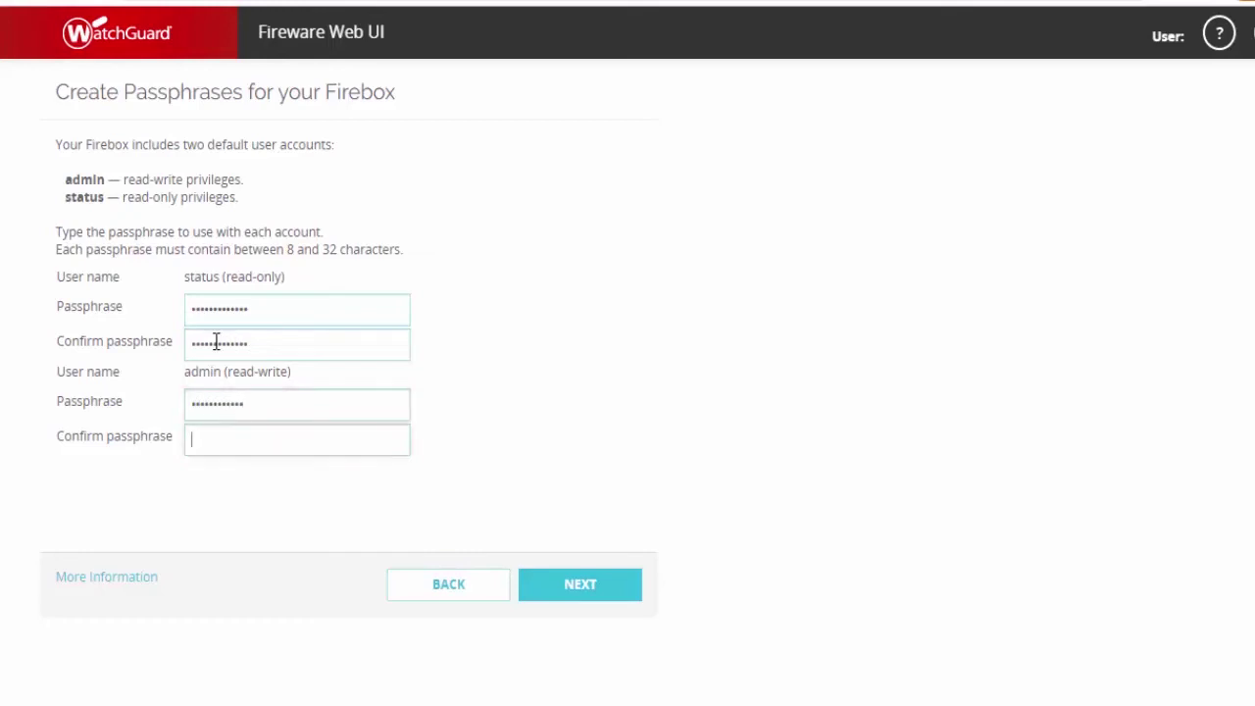
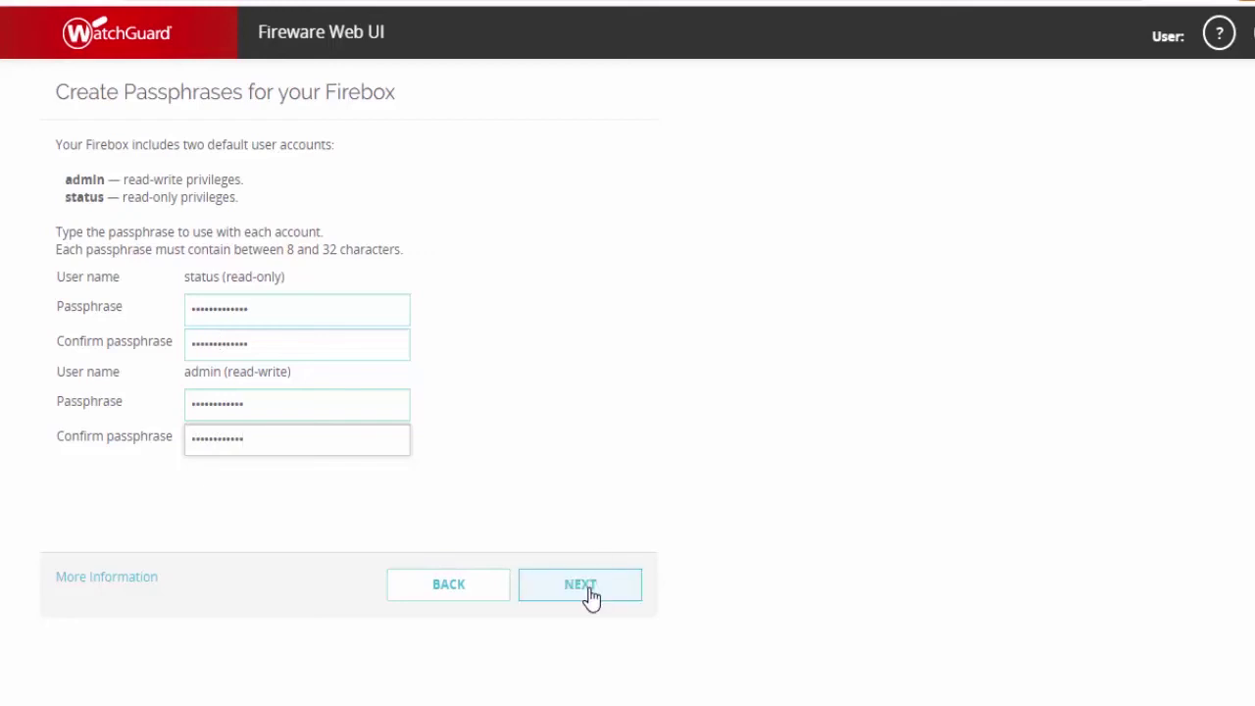
{"action": "left_click", "coordinate": [587, 588]}
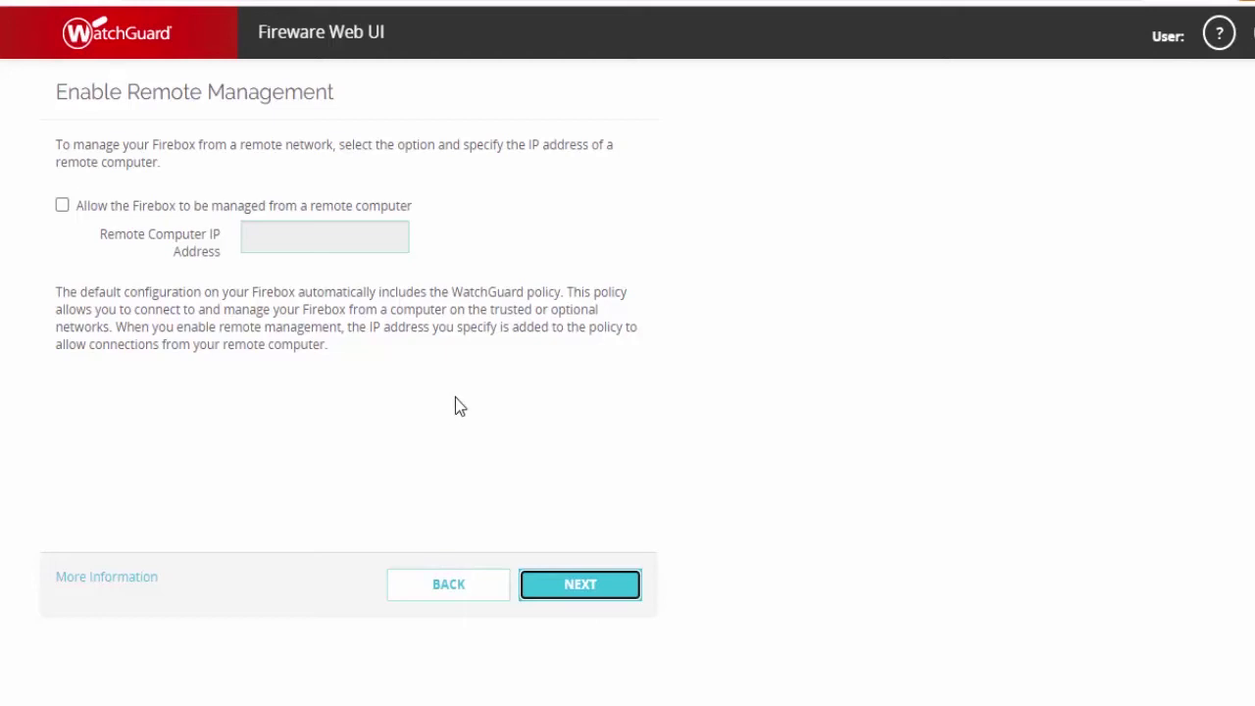
{"action": "left_click", "coordinate": [451, 589]}
{"action": "left_click", "coordinate": [443, 588]}
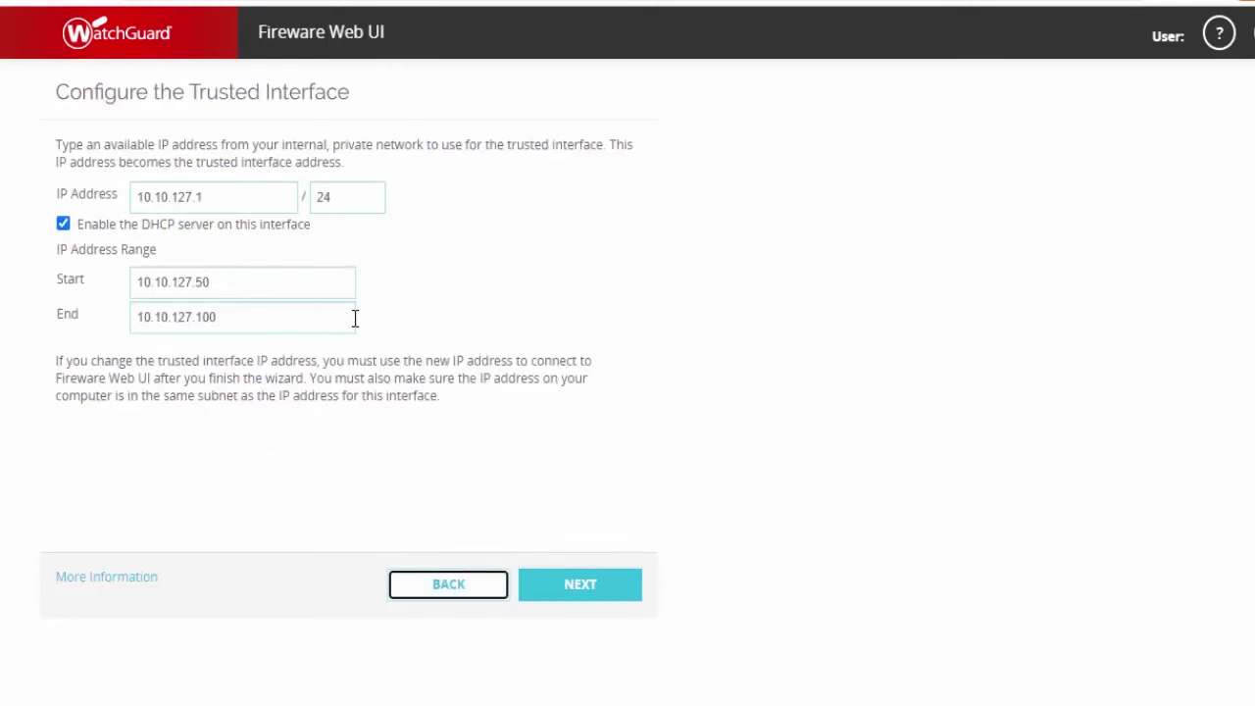
{"action": "left_click", "coordinate": [585, 587]}
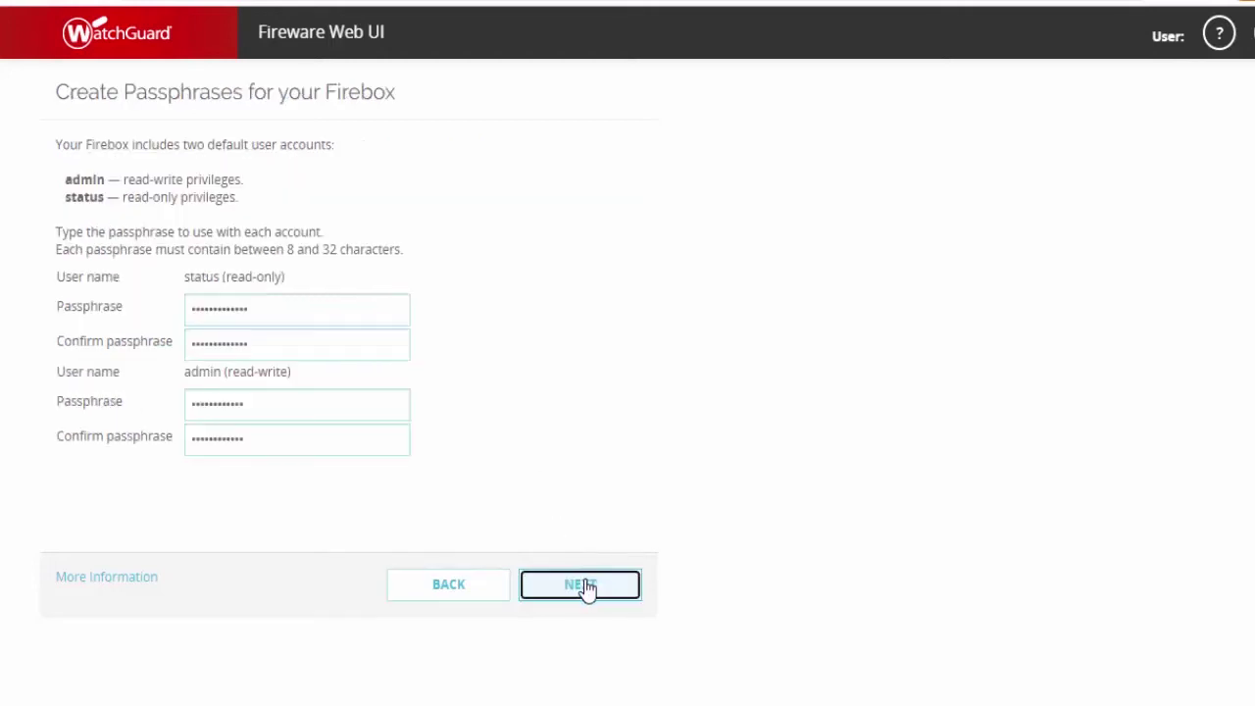
{"action": "left_click", "coordinate": [583, 588]}
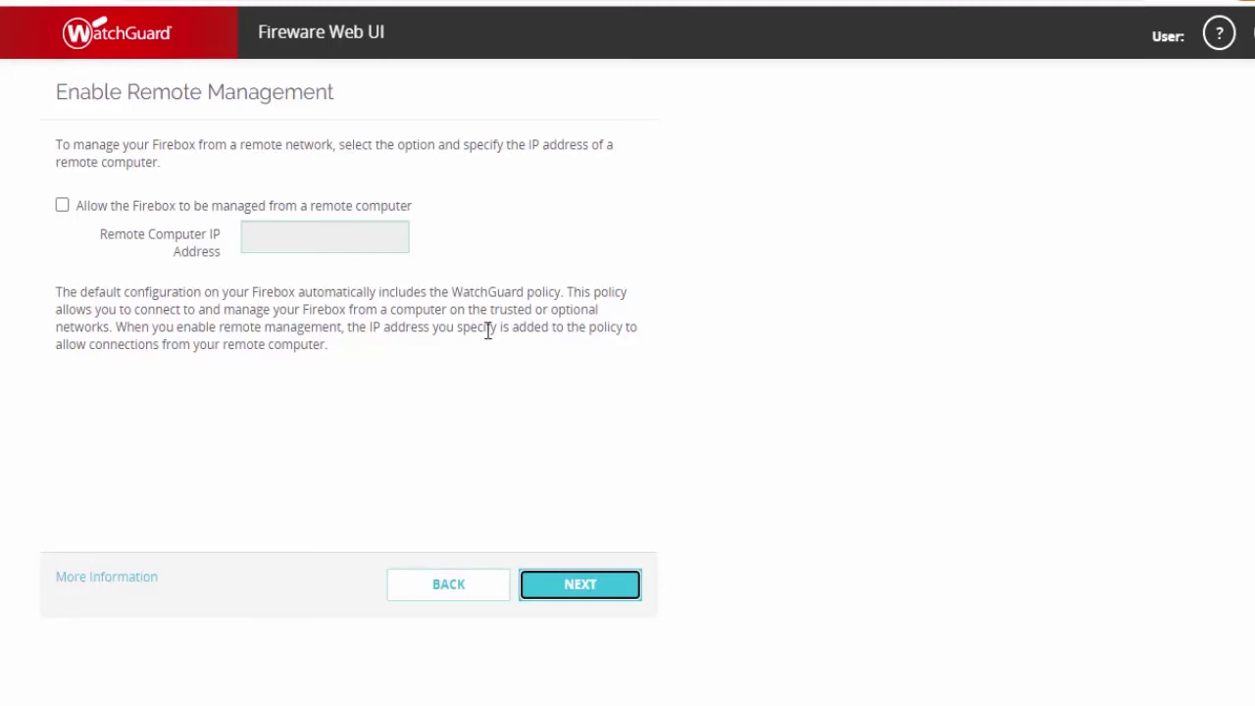
Leave remote management off and set the Device Name to 'Firewalls.com'.
{"action": "left_click", "coordinate": [588, 589]}
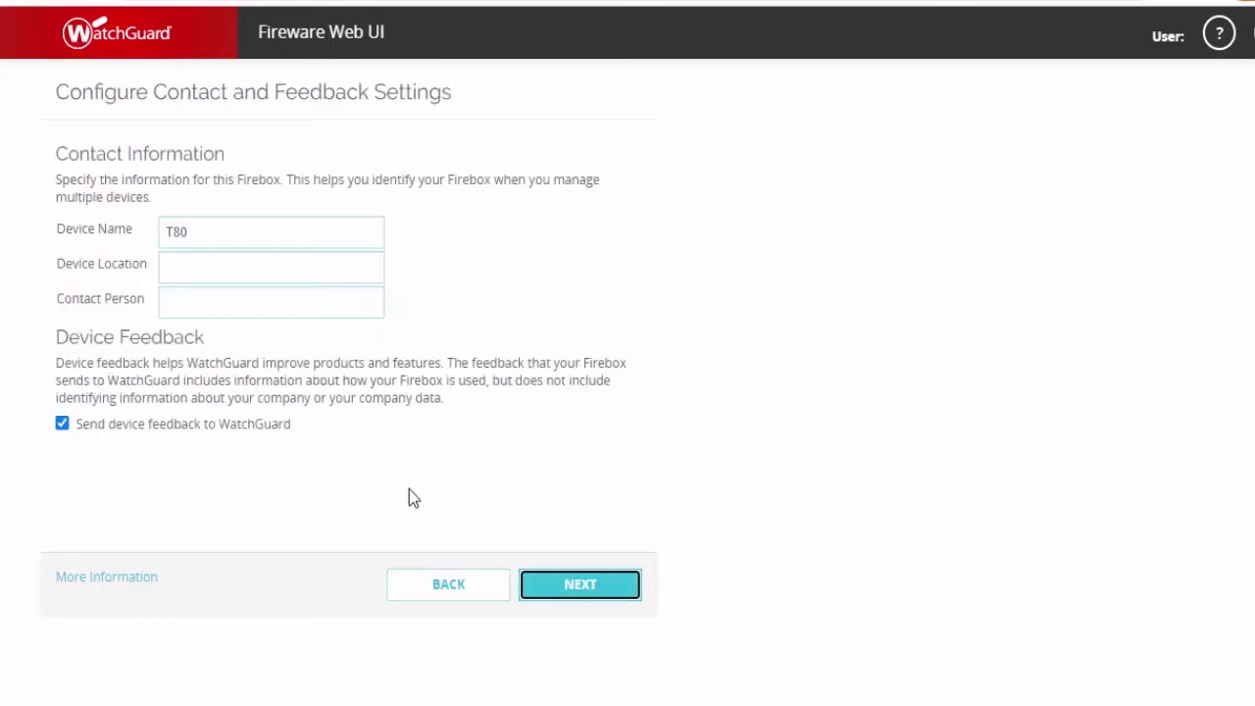
{"action": "left_click", "coordinate": [247, 235]}
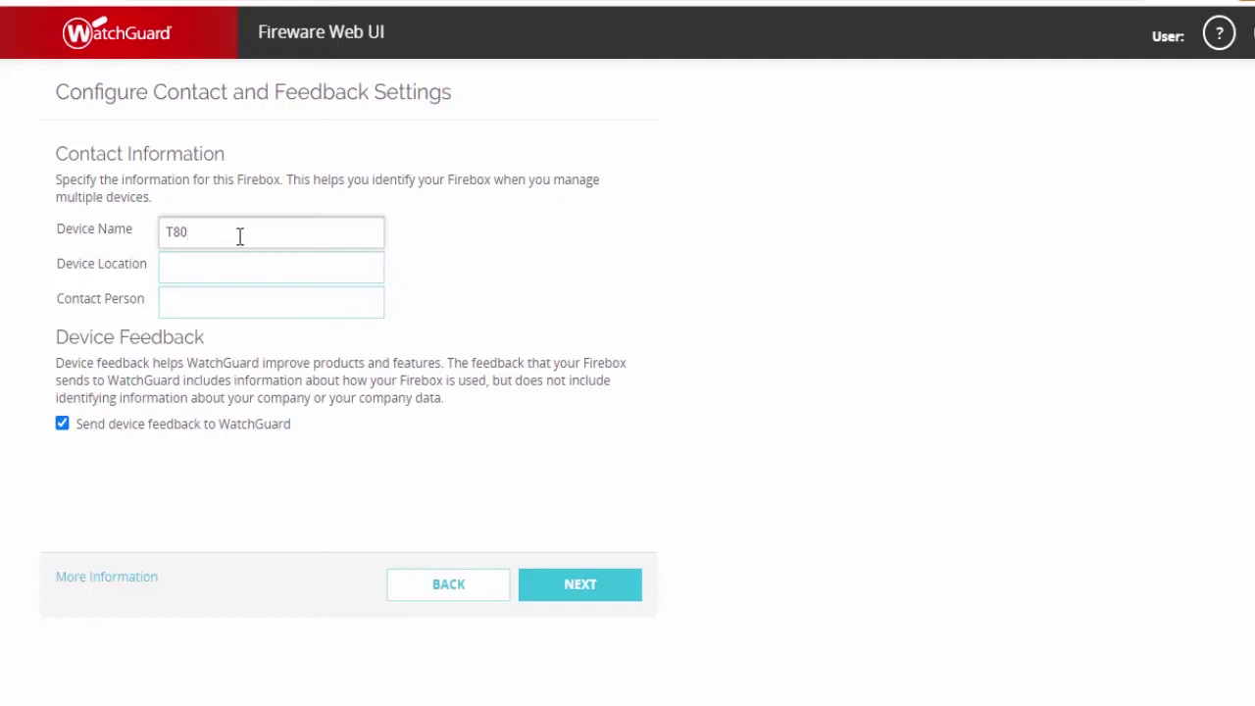
{"action": "key", "text": "BackSpace"}
{"action": "key", "text": "BackSpace"}
{"action": "key", "text": "BackSpace"}
{"action": "type", "text": "Indianapolis"}
{"action": "key", "text": "ctrl+z"}
{"action": "key", "text": "ctrl+a"}
{"action": "type", "text": "Firewalls.com"}
Set Device Location to 'Indianapolis I.T. Closet' and enter the contact person's name.
{"action": "left_click", "coordinate": [195, 264]}
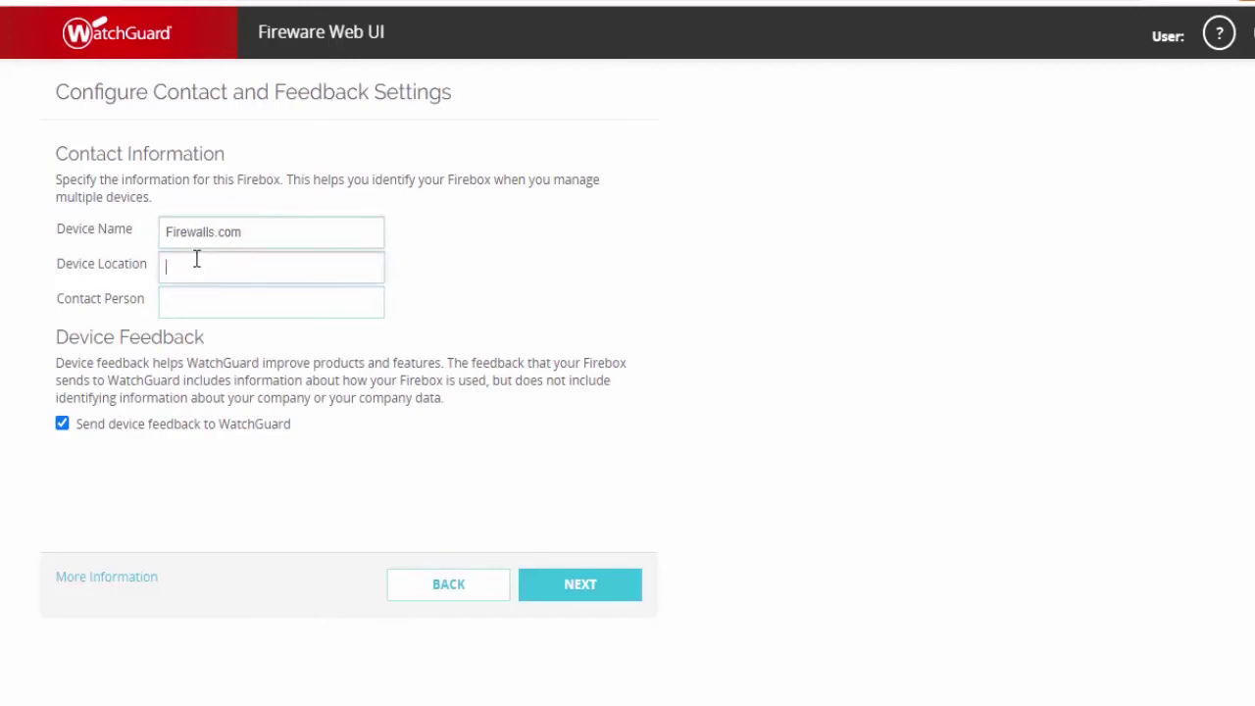
{"action": "type", "text": "Indianapolis "}
{"action": "type", "text": "I.T. Closet"}
{"action": "left_click", "coordinate": [316, 288]}
{"action": "left_click", "coordinate": [551, 347]}
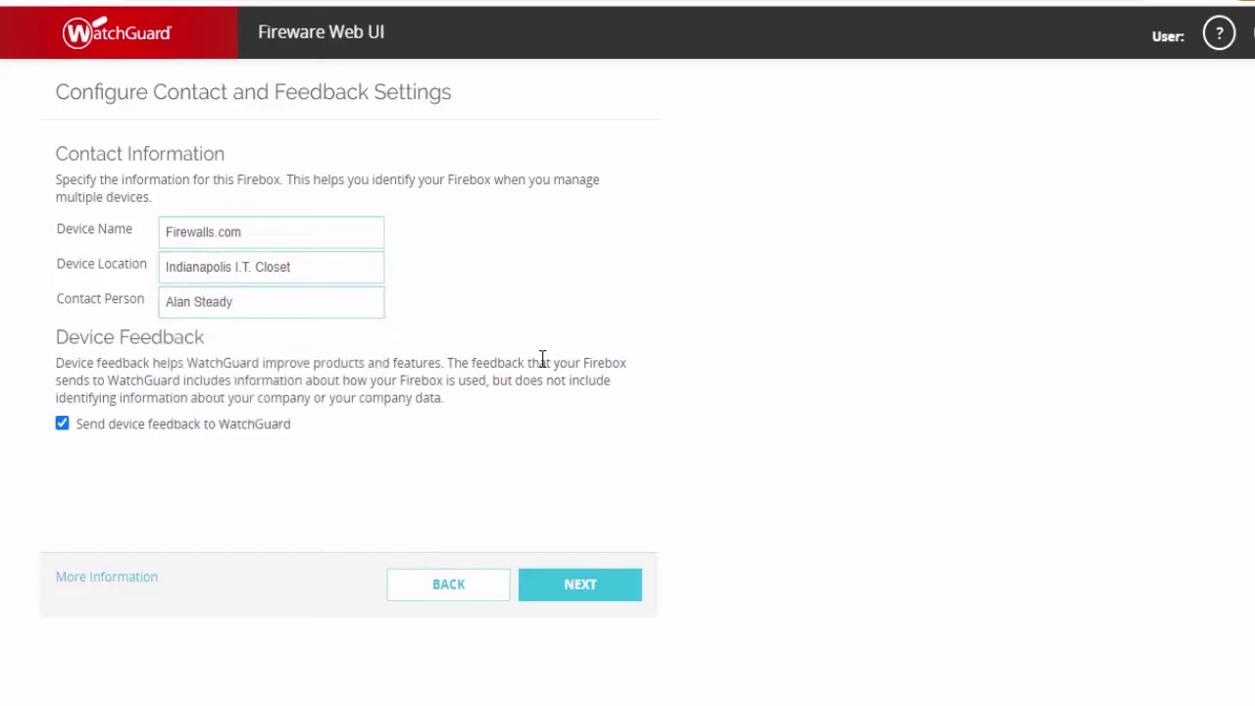
Choose the (GMT-05:00) Indiana (East) time zone and continue to Subscription Services.
{"action": "left_click", "coordinate": [569, 595]}
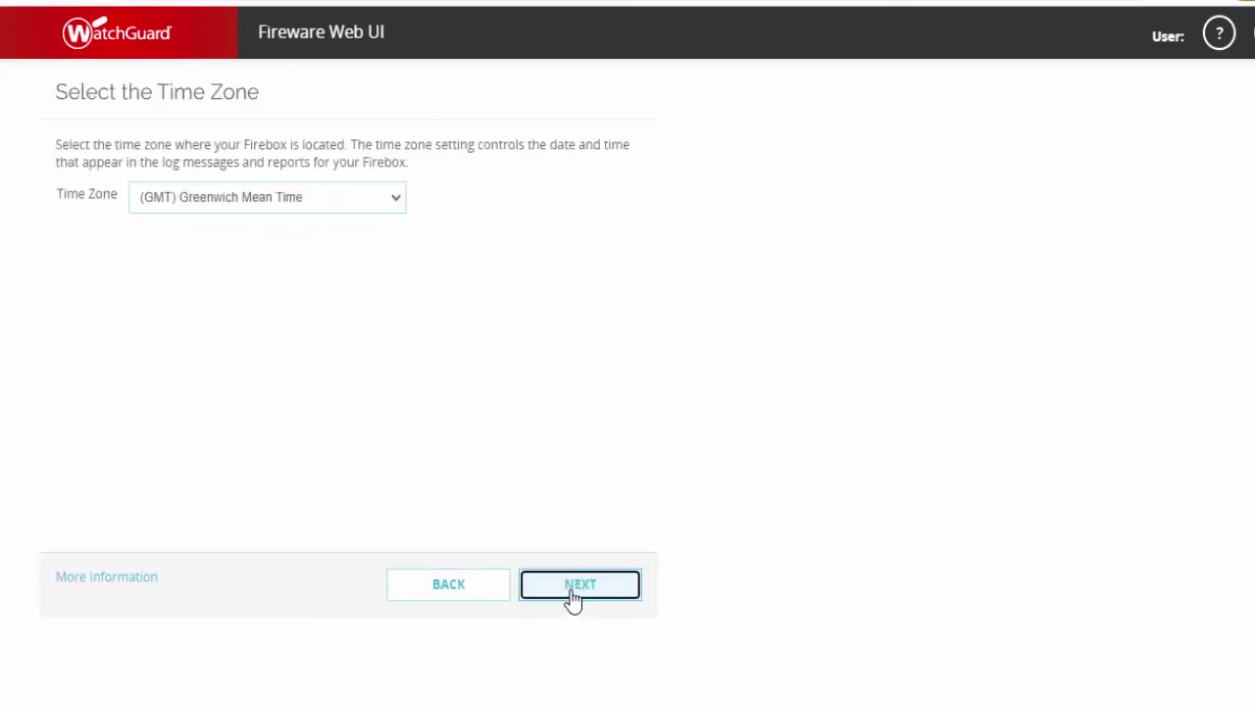
{"action": "left_click", "coordinate": [391, 202]}
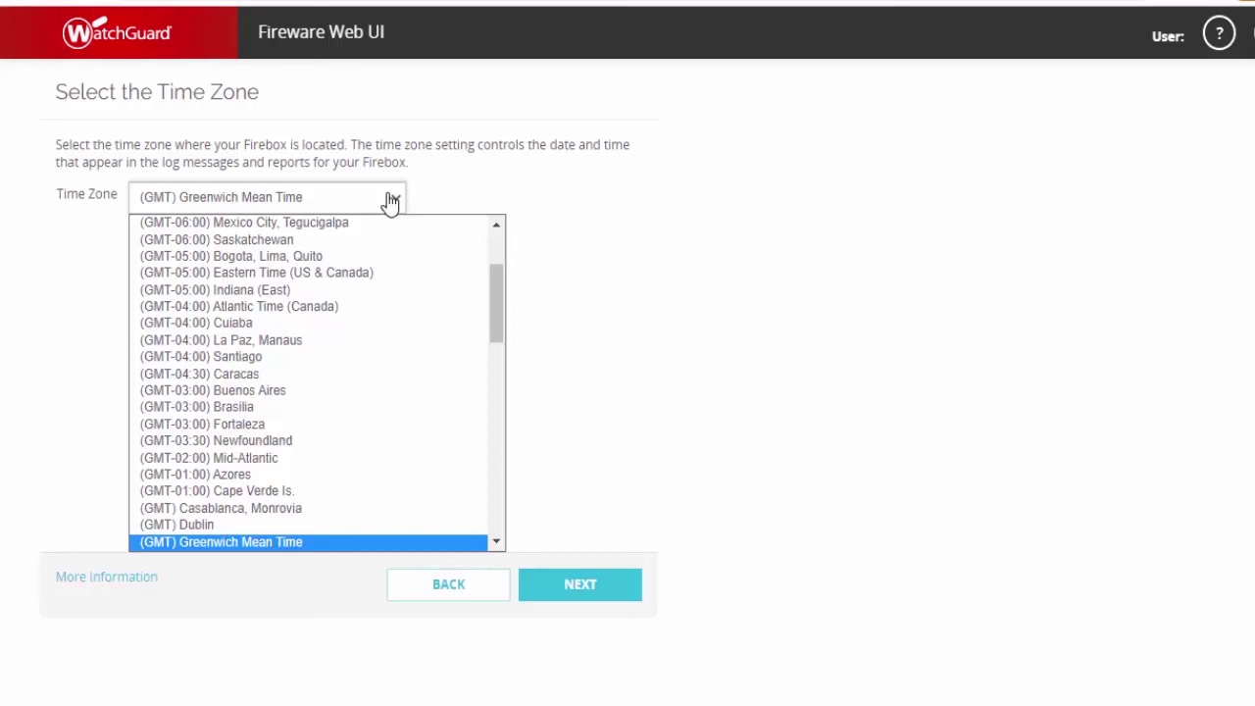
{"action": "left_click_drag", "start_coordinate": [391, 201], "coordinate": [328, 239]}
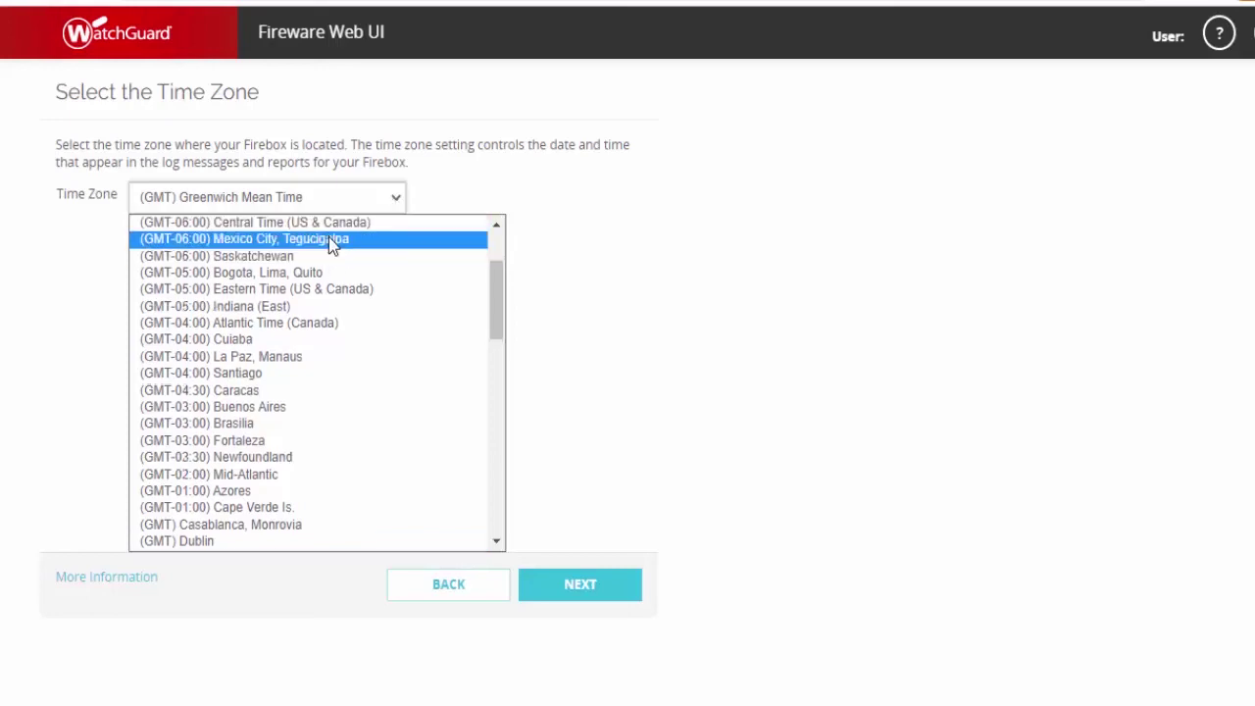
{"action": "left_click", "coordinate": [324, 306]}
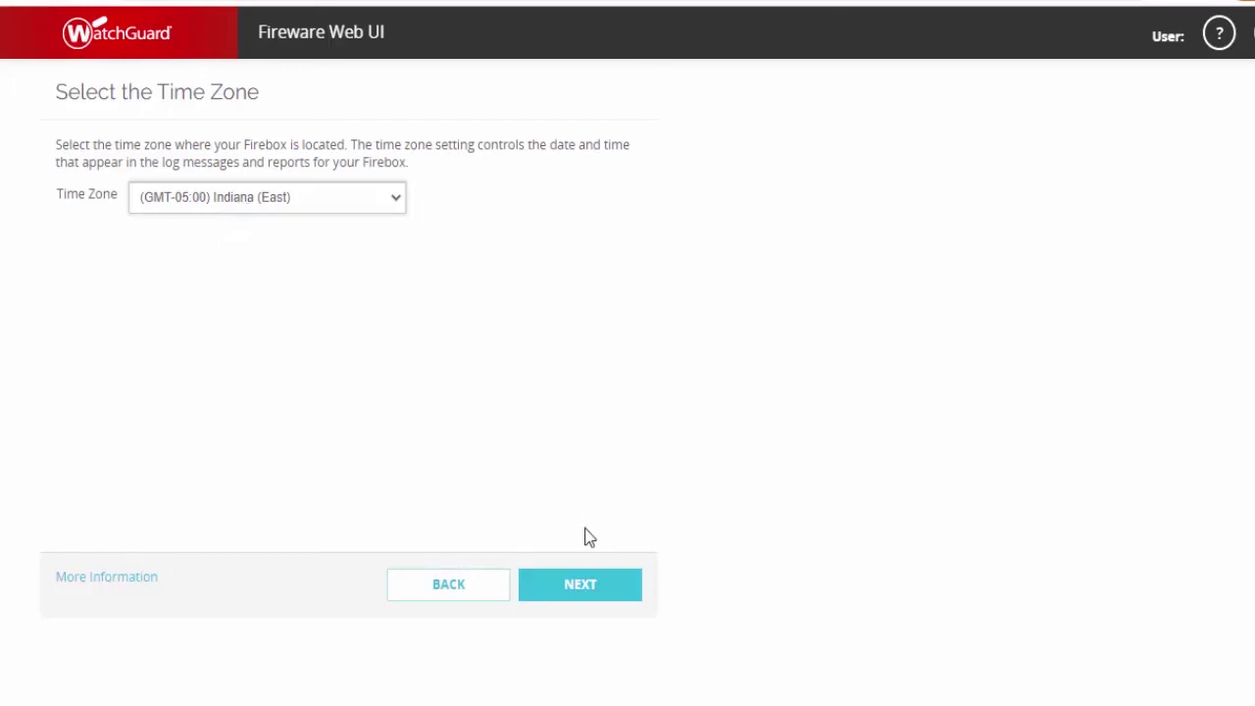
{"action": "left_click", "coordinate": [588, 593]}
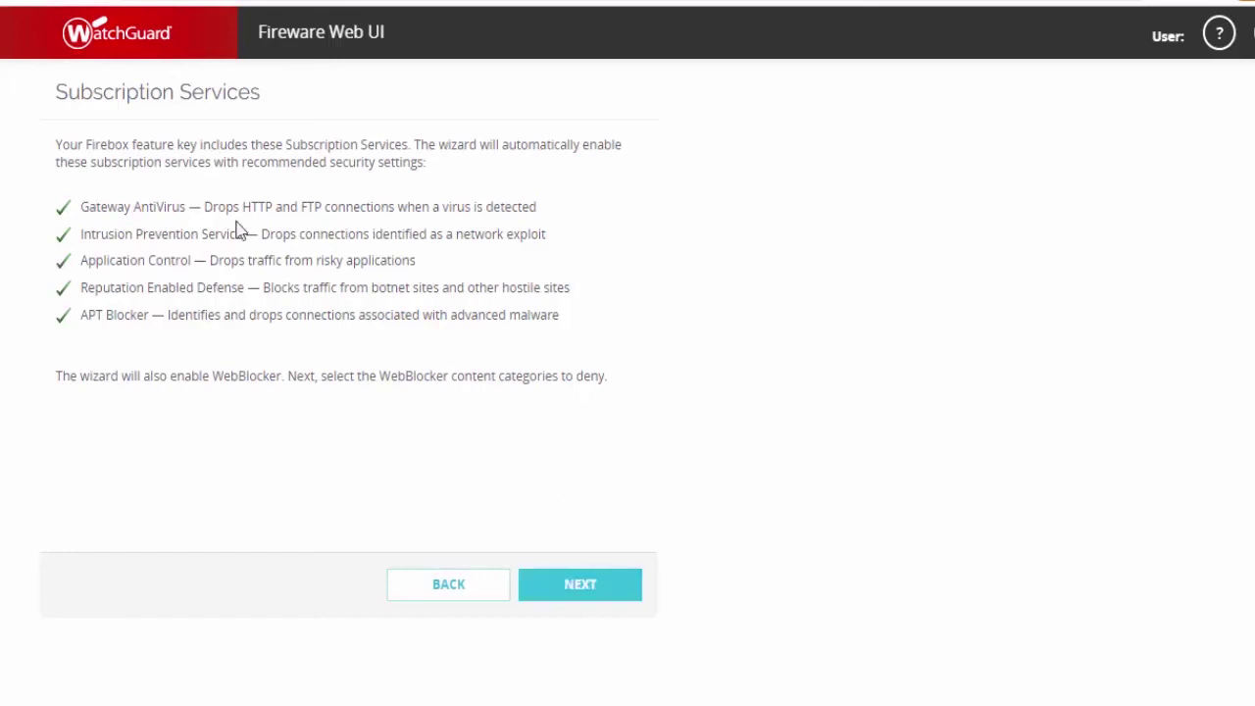
Accept the four default denied WebBlocker categories and go on to the Summary.
{"action": "left_click", "coordinate": [569, 593]}
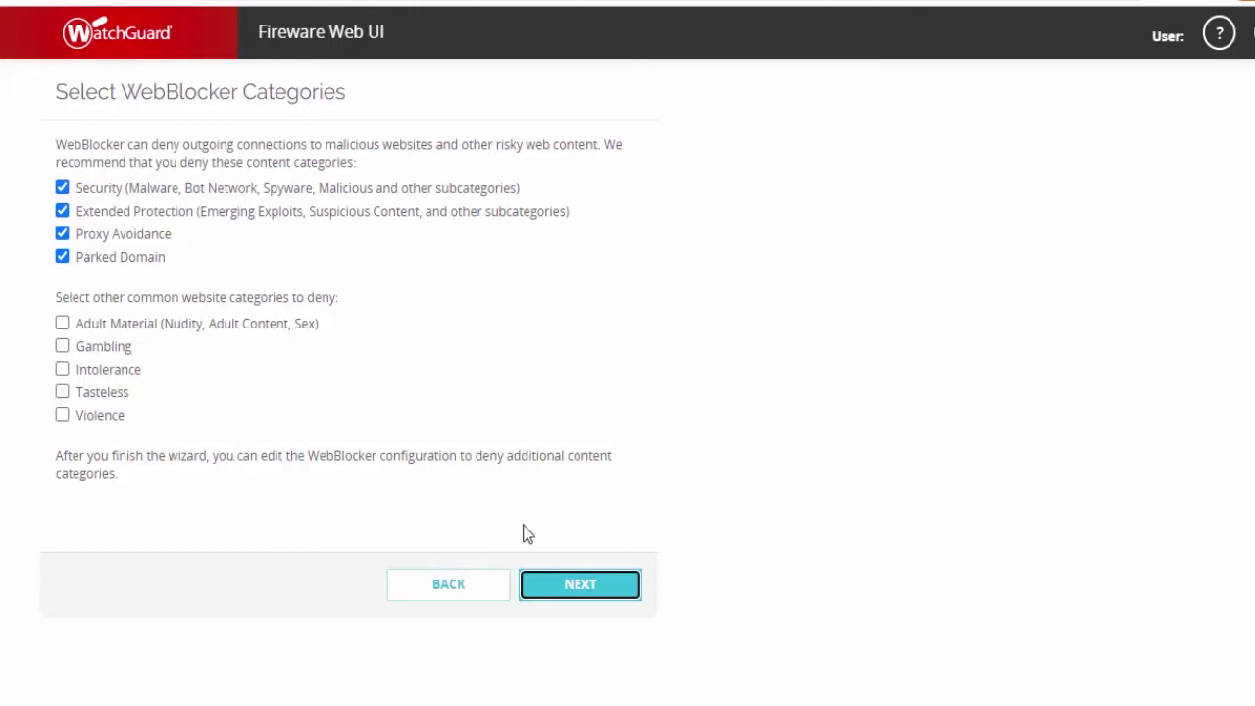
{"action": "left_click", "coordinate": [560, 589]}
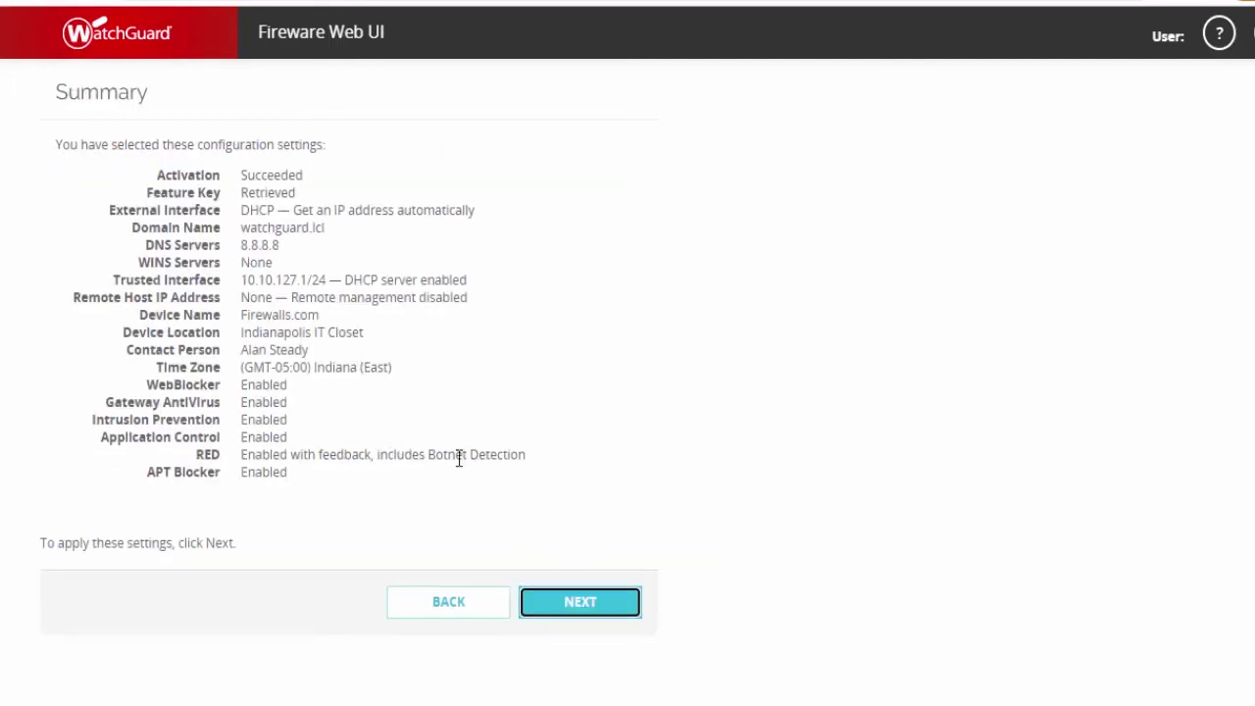
Apply the Summary page settings to finish the setup wizard.
{"action": "left_click", "coordinate": [572, 616]}
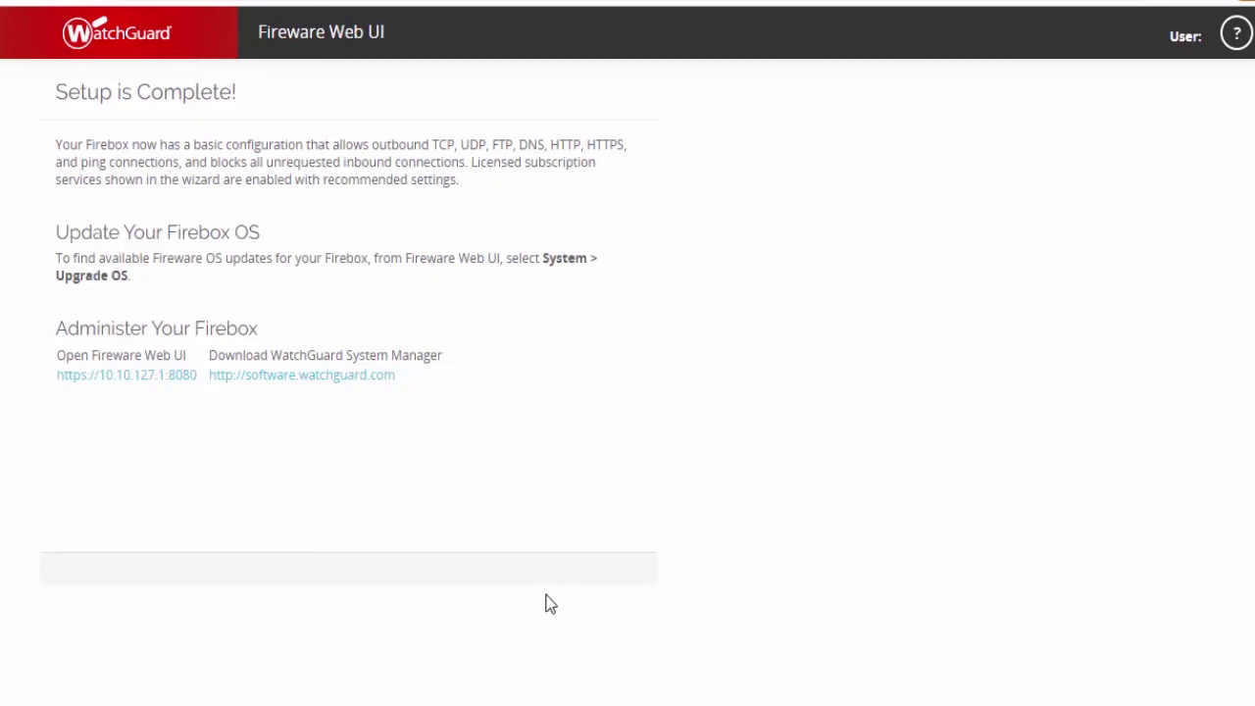
{"action": "left_click_drag", "start_coordinate": [200, 378], "coordinate": [59, 381]}
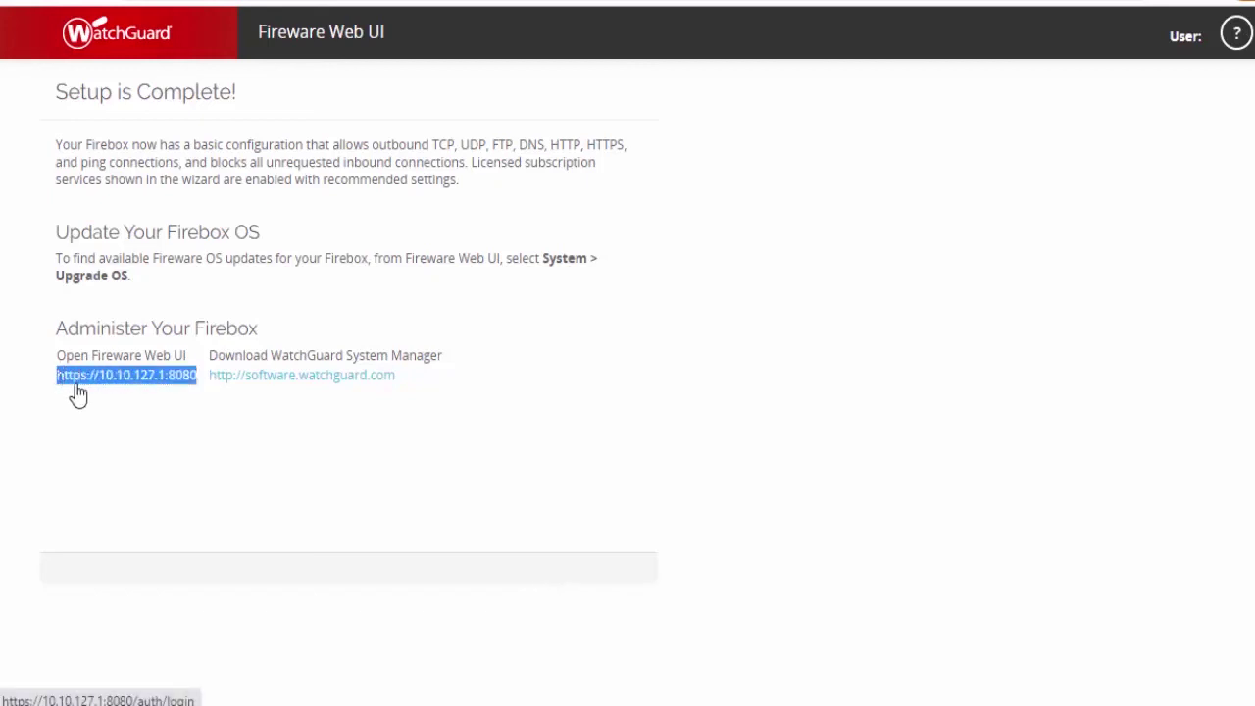
{"action": "left_click_drag", "start_coordinate": [115, 385], "coordinate": [343, 39]}
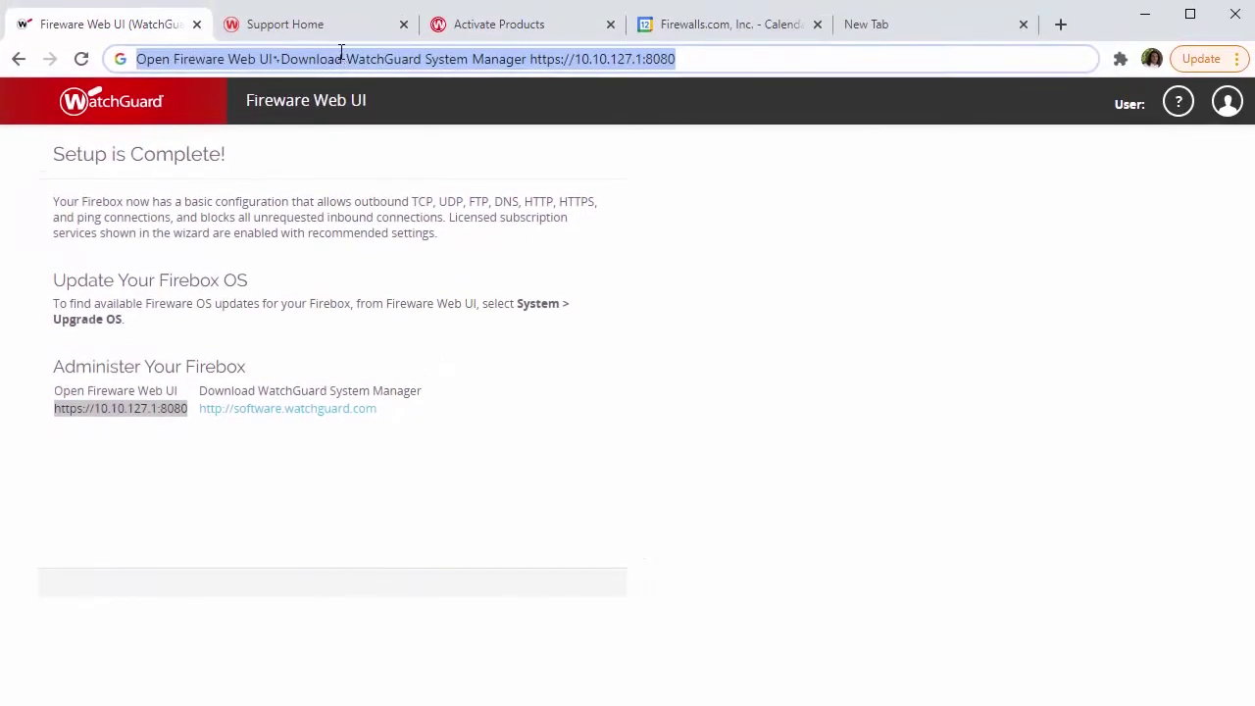
{"action": "key", "text": "Return"}
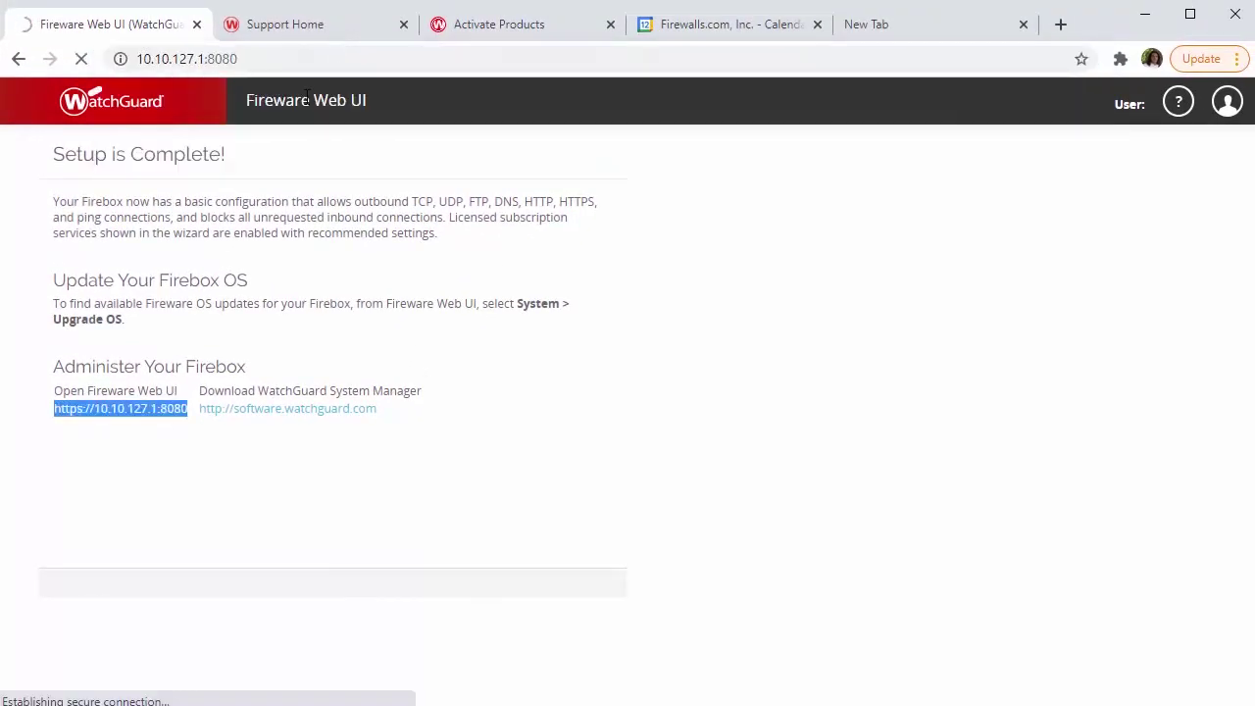